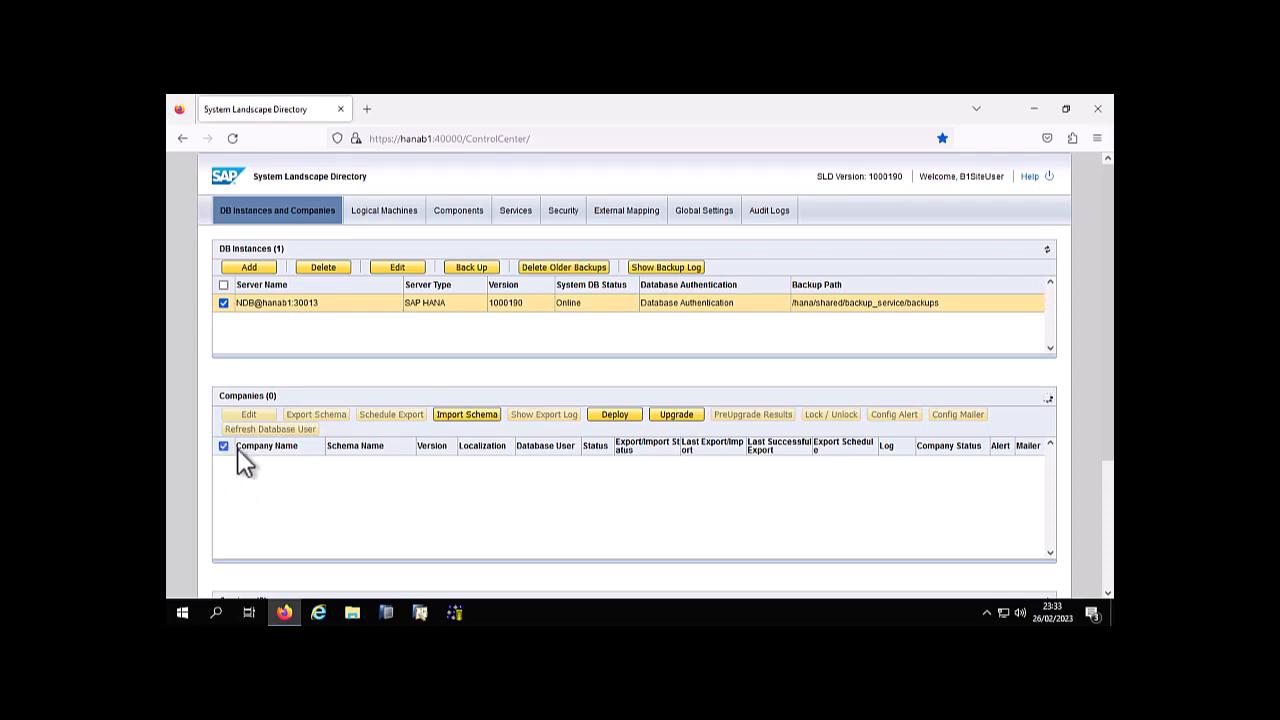
# Export the SBO_FAZENDASAODOMINGOS schema, killing other open sessions and letting the export continue in the background
pyautogui.scroll(-3, 253, 508)
pyautogui.scroll(-3, 253, 508)
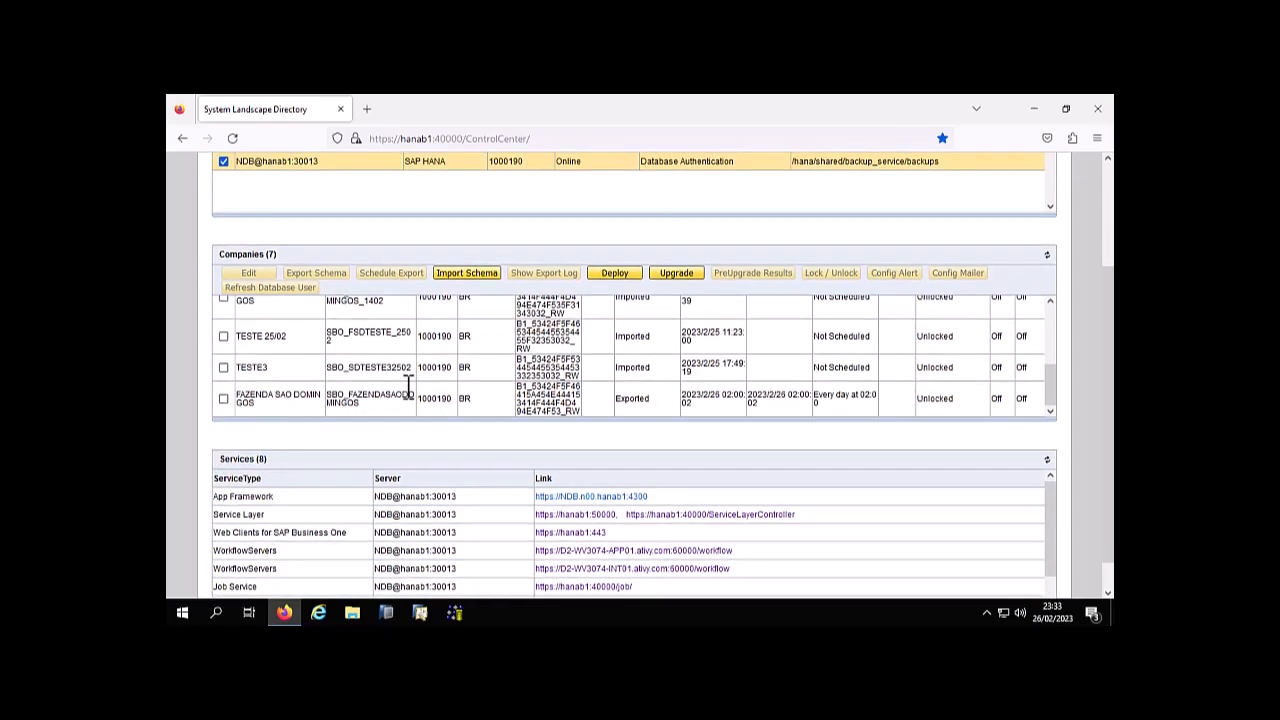
pyautogui.doubleClick(372, 400)
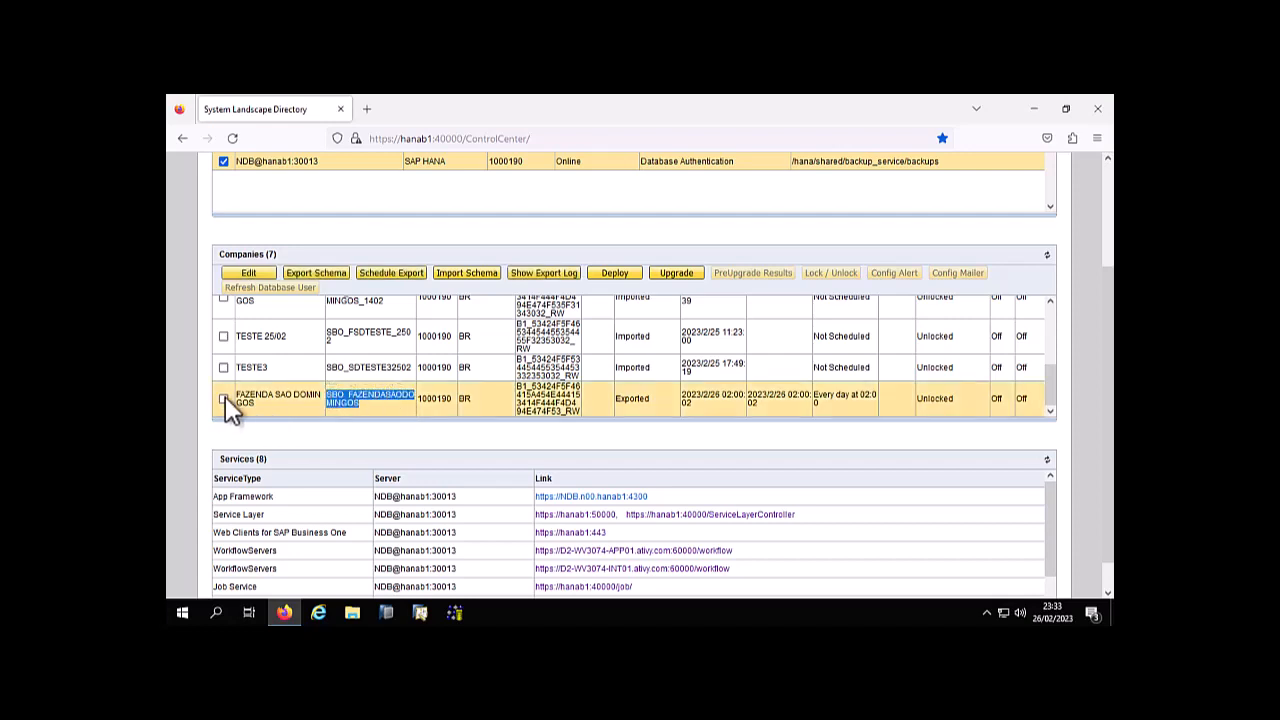
pyautogui.click(224, 398)
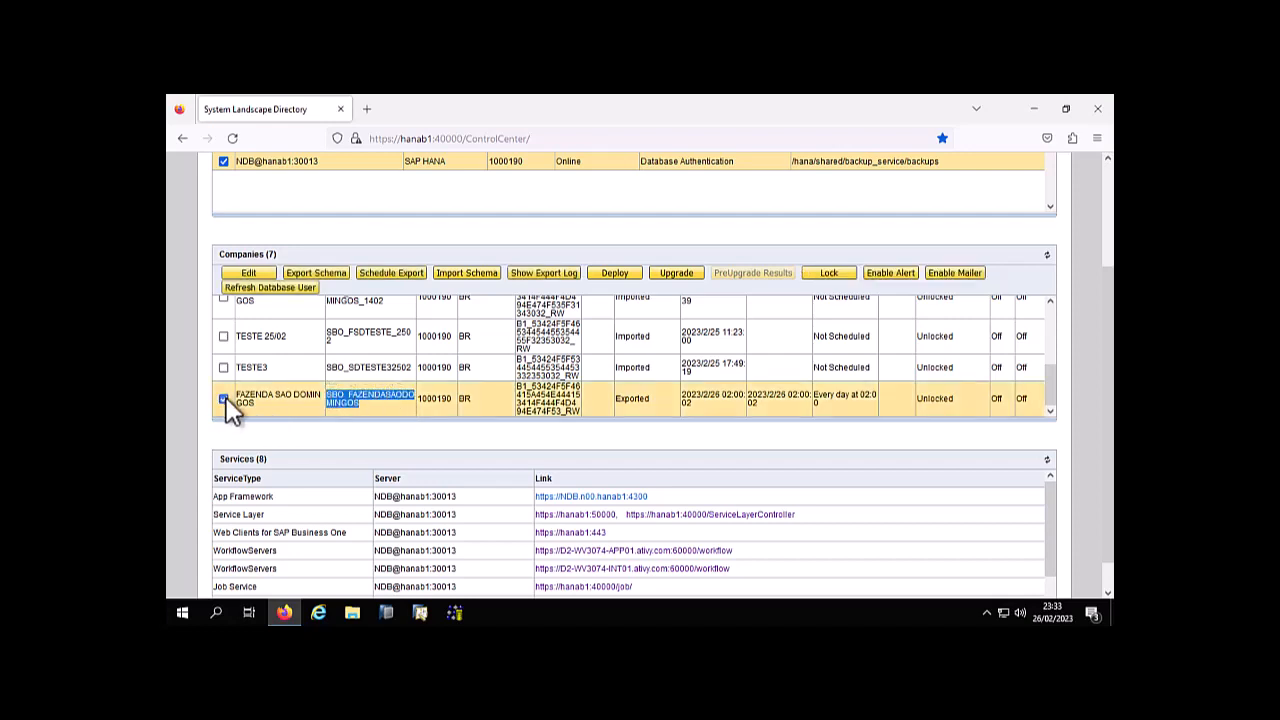
pyautogui.click(327, 276)
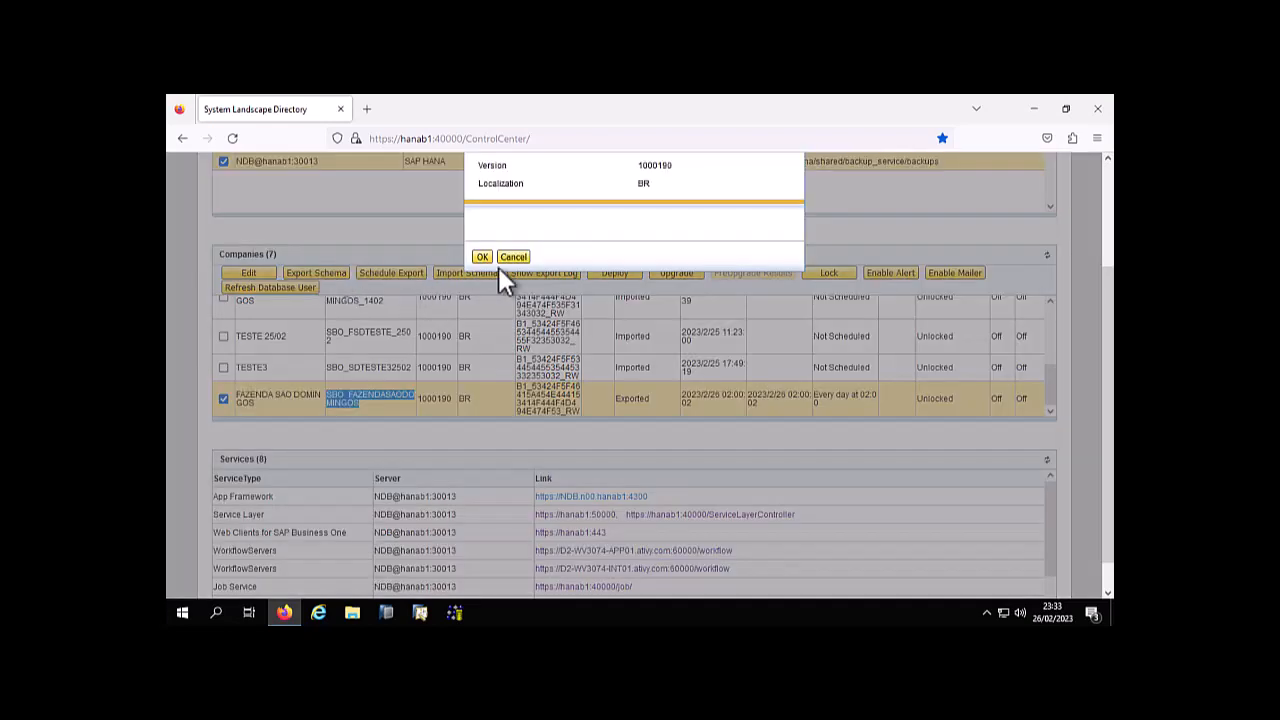
pyautogui.scroll(3, 485, 300)
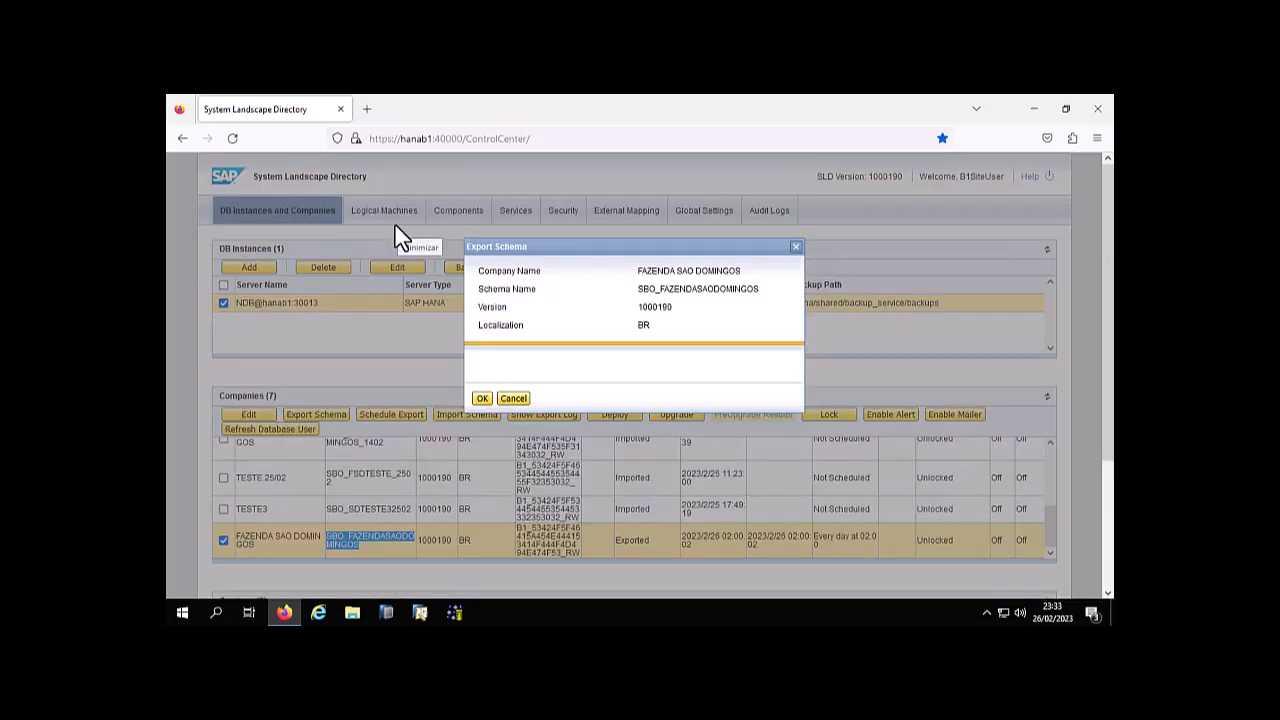
pyautogui.click(481, 398)
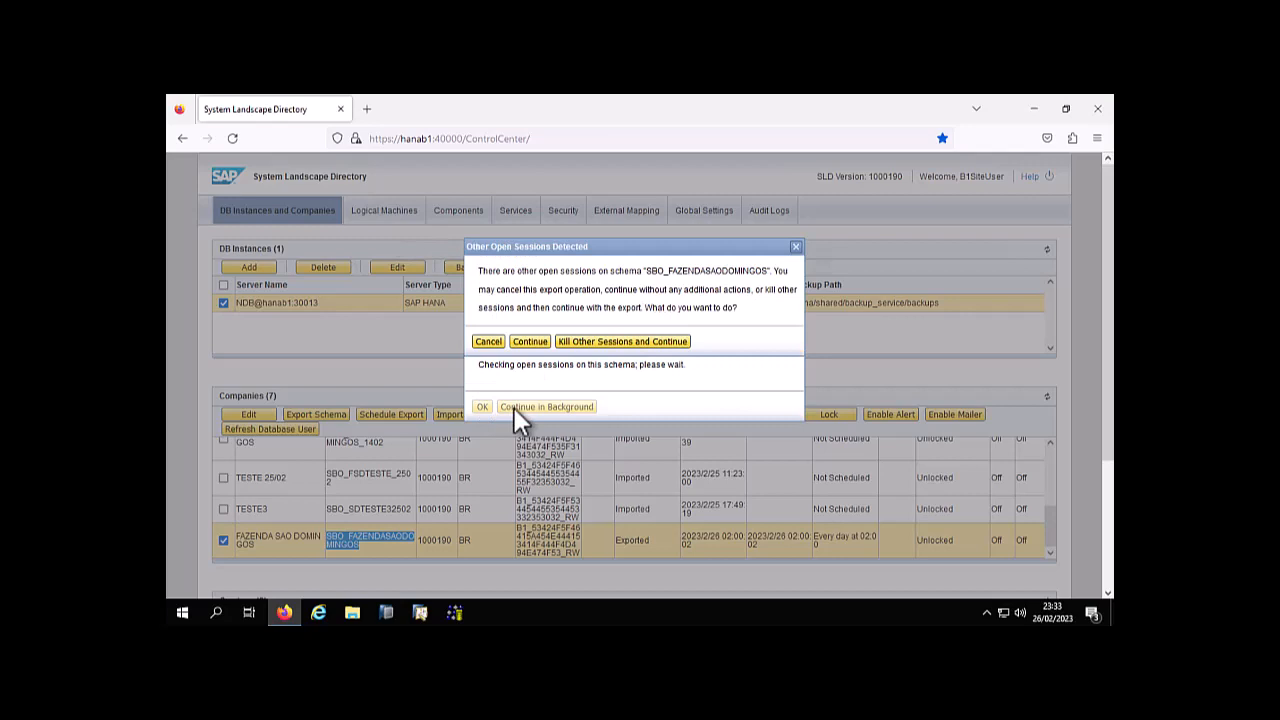
pyautogui.click(608, 344)
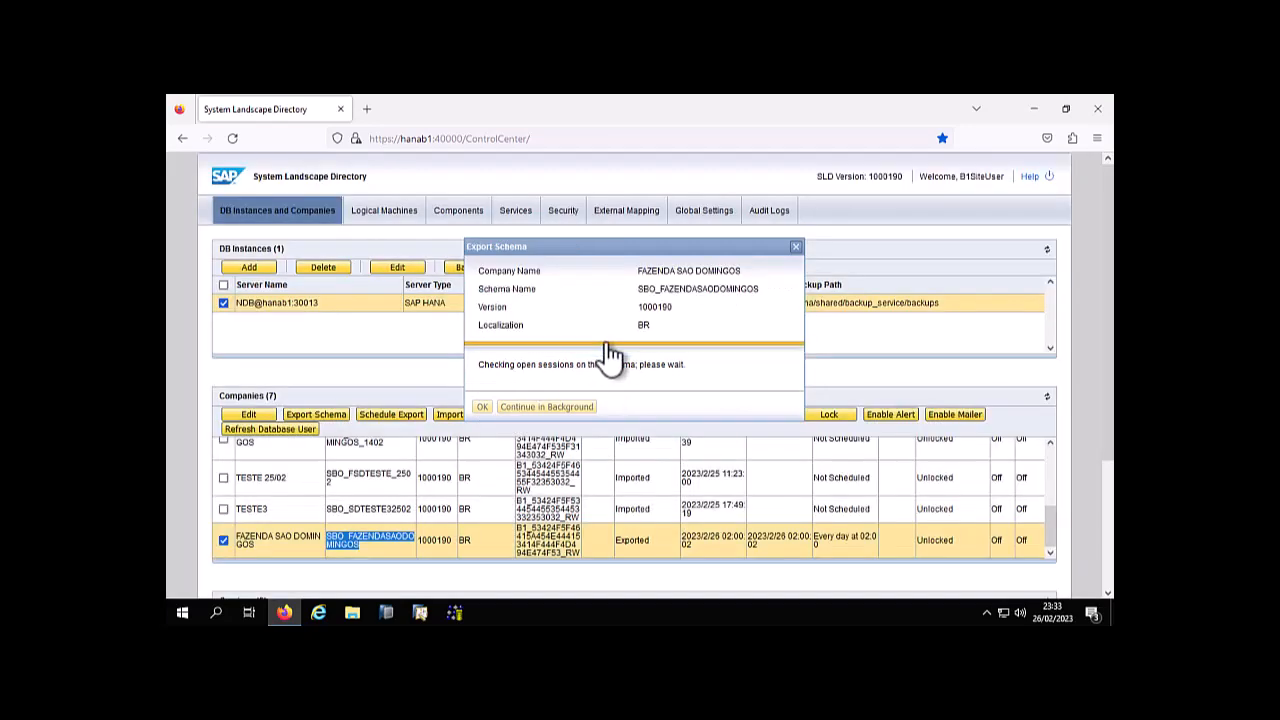
pyautogui.click(548, 415)
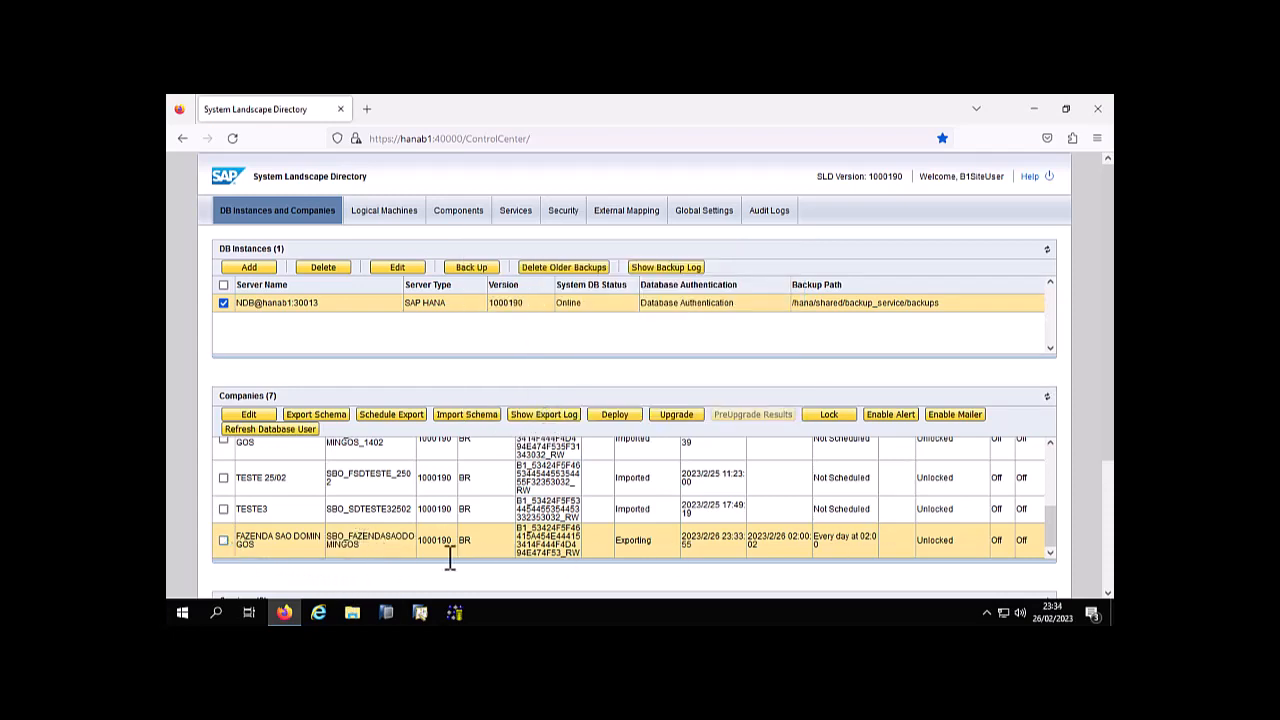
# Check the export status of the SBO_FAZENDASAODOMINGOS schema and select its company entry again
pyautogui.moveTo(655, 543); pyautogui.dragTo(617, 541)
pyautogui.click(658, 540)
pyautogui.click(657, 541)
pyautogui.doubleClick(630, 540)
pyautogui.click(223, 540)
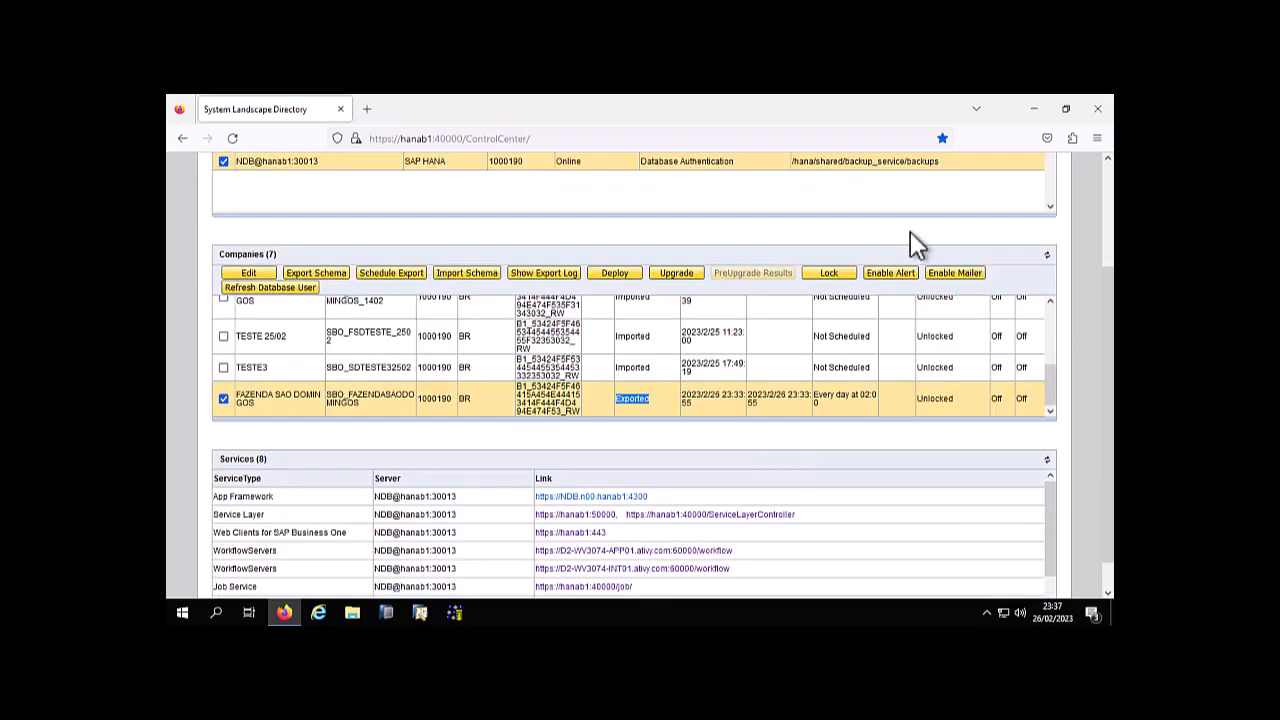
# Mark the Import Schema command with a red rectangle on a screen capture
pyautogui.press('Print')
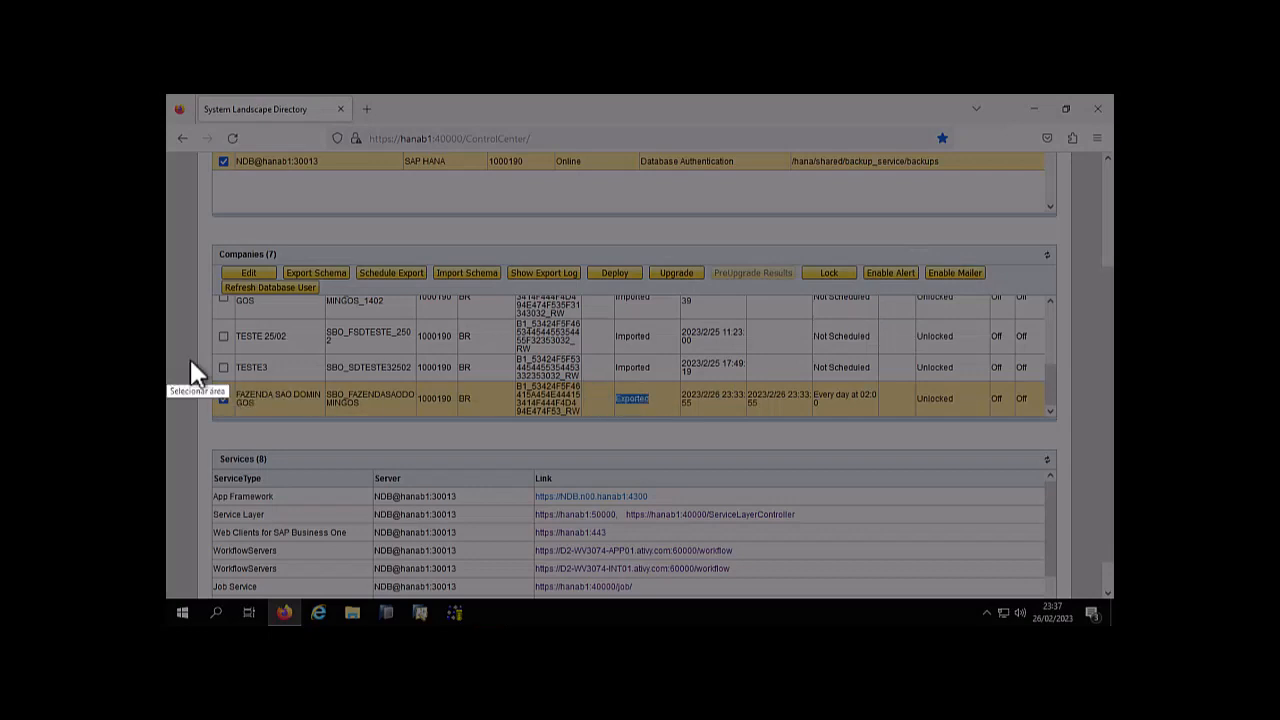
pyautogui.moveTo(416, 224); pyautogui.dragTo(511, 320)
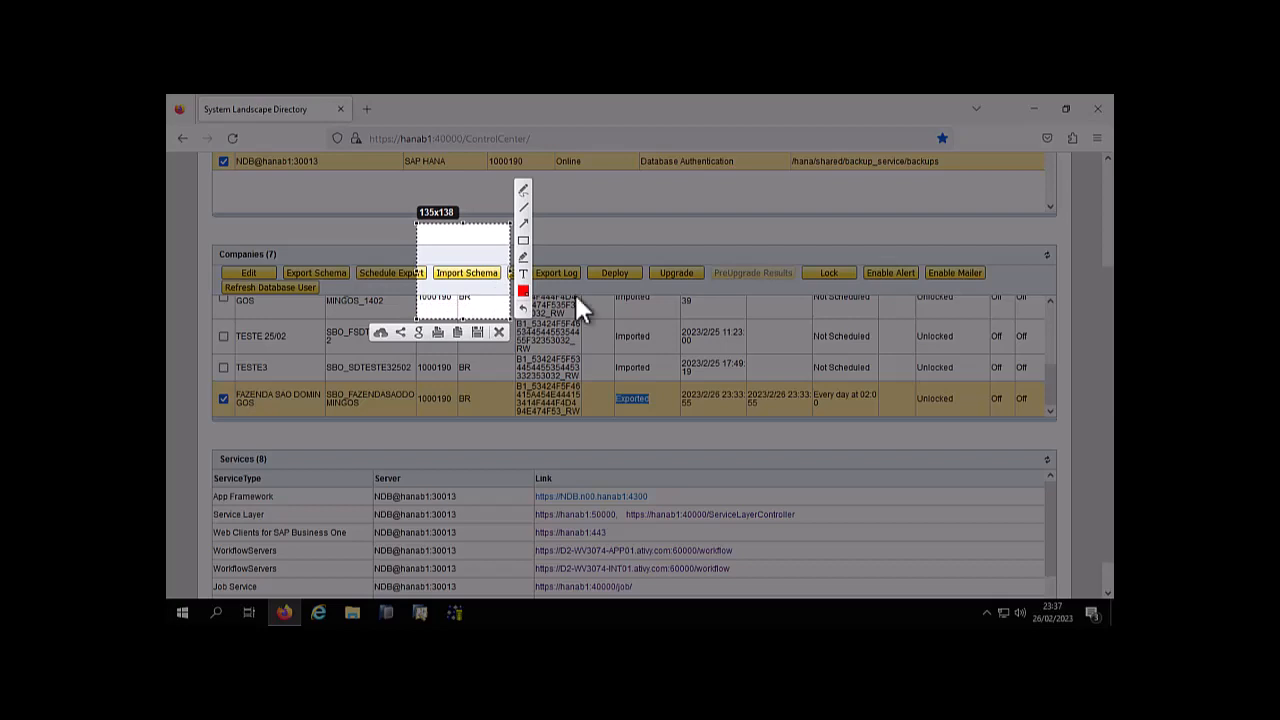
pyautogui.click(523, 241)
pyautogui.moveTo(427, 249); pyautogui.dragTo(507, 296)
# Open the schema import for the selected FAZENDA SAO DOMINGOS company
pyautogui.click(466, 273)
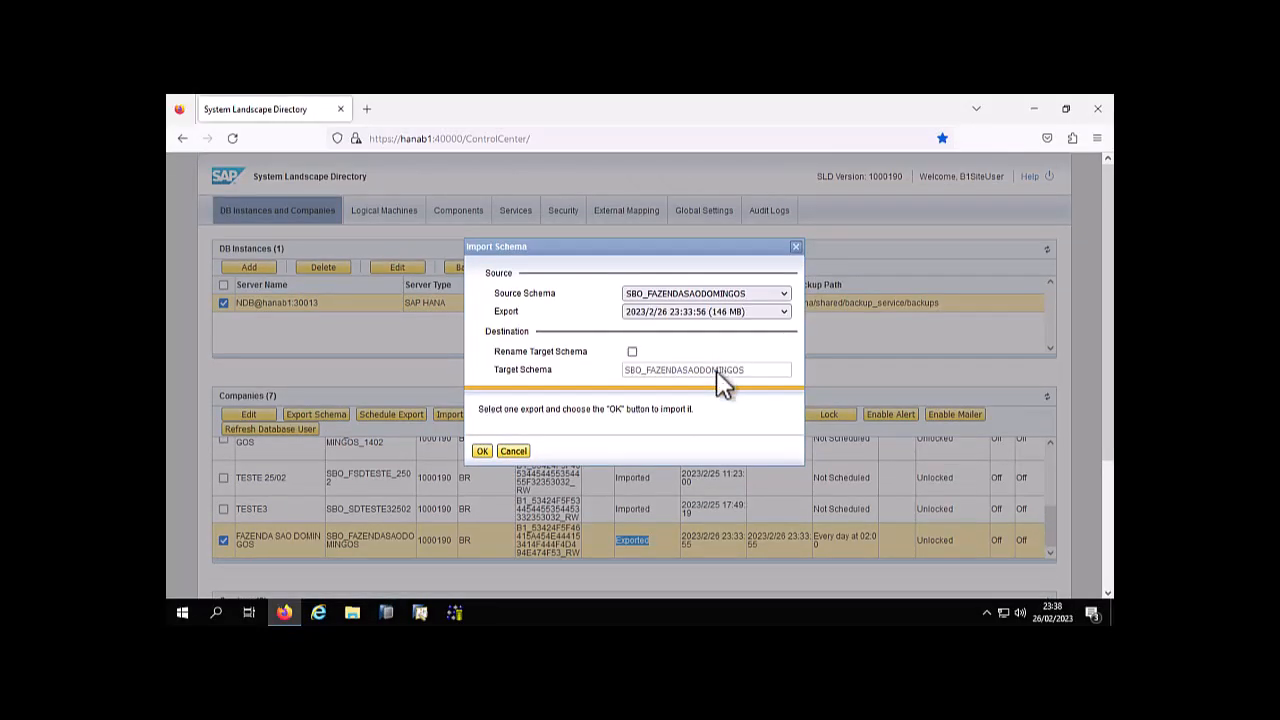
# Mark the Rename Target Schema option with a red rectangle and arrows on a screen capture, and discard the capture
pyautogui.press('Print')
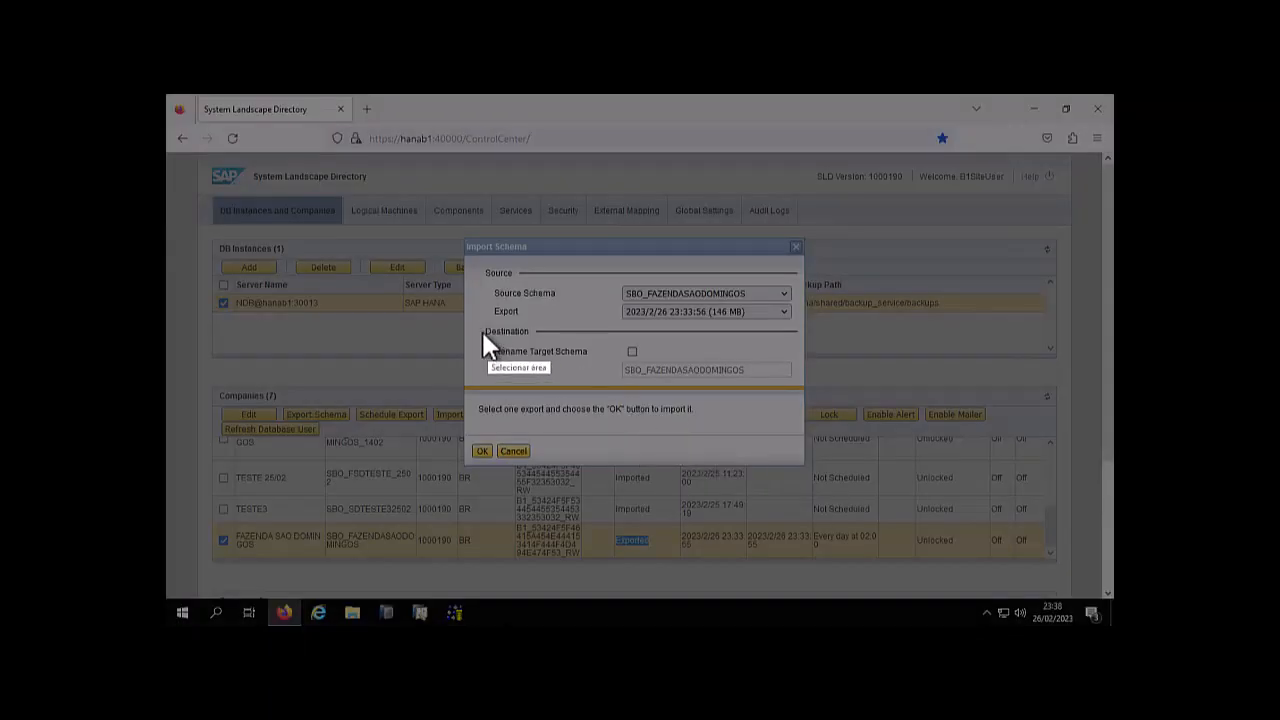
pyautogui.moveTo(474, 331)
pyautogui.mouseDown()
pyautogui.moveTo(775, 376)
pyautogui.moveTo(803, 397)
pyautogui.mouseUp()
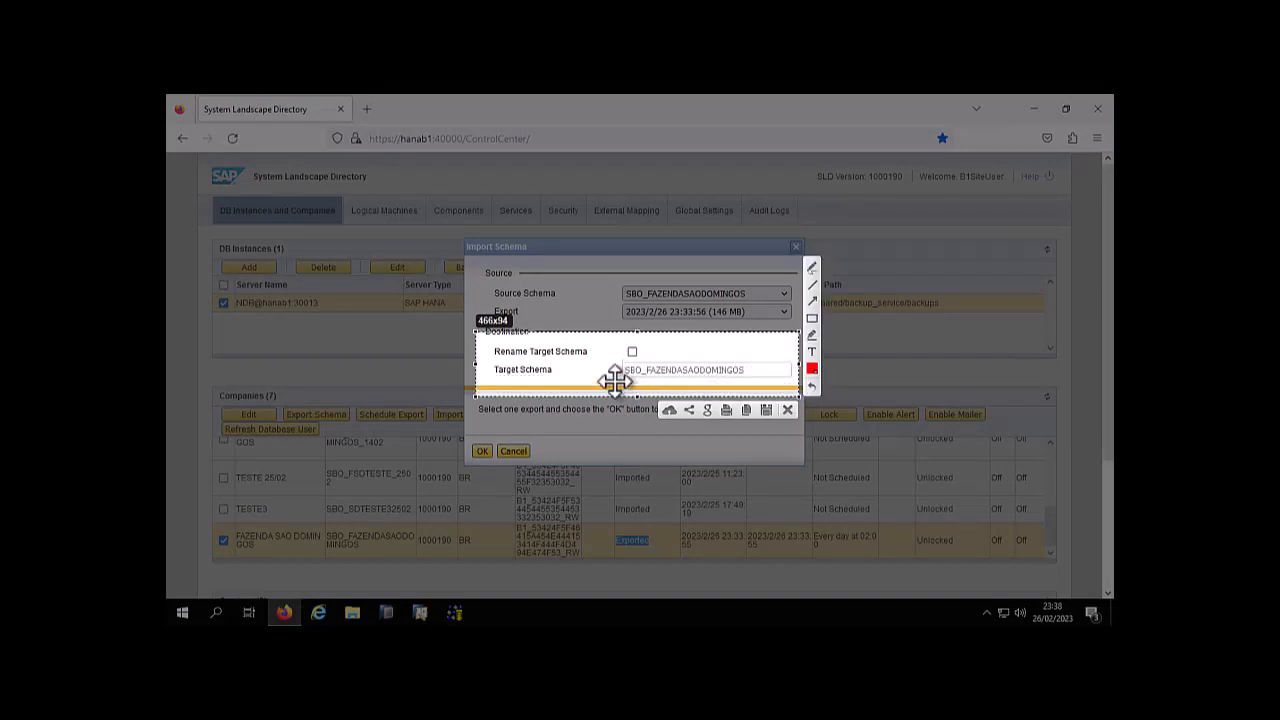
pyautogui.click(812, 318)
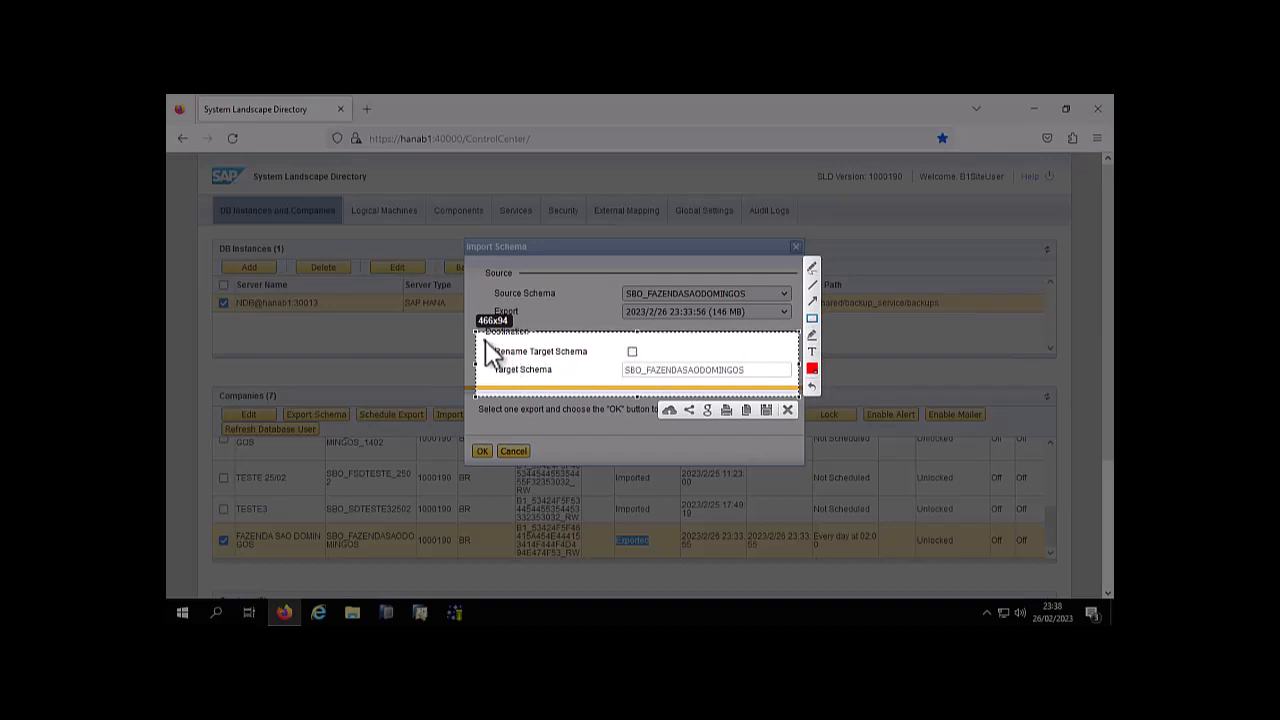
pyautogui.moveTo(484, 342); pyautogui.dragTo(662, 362)
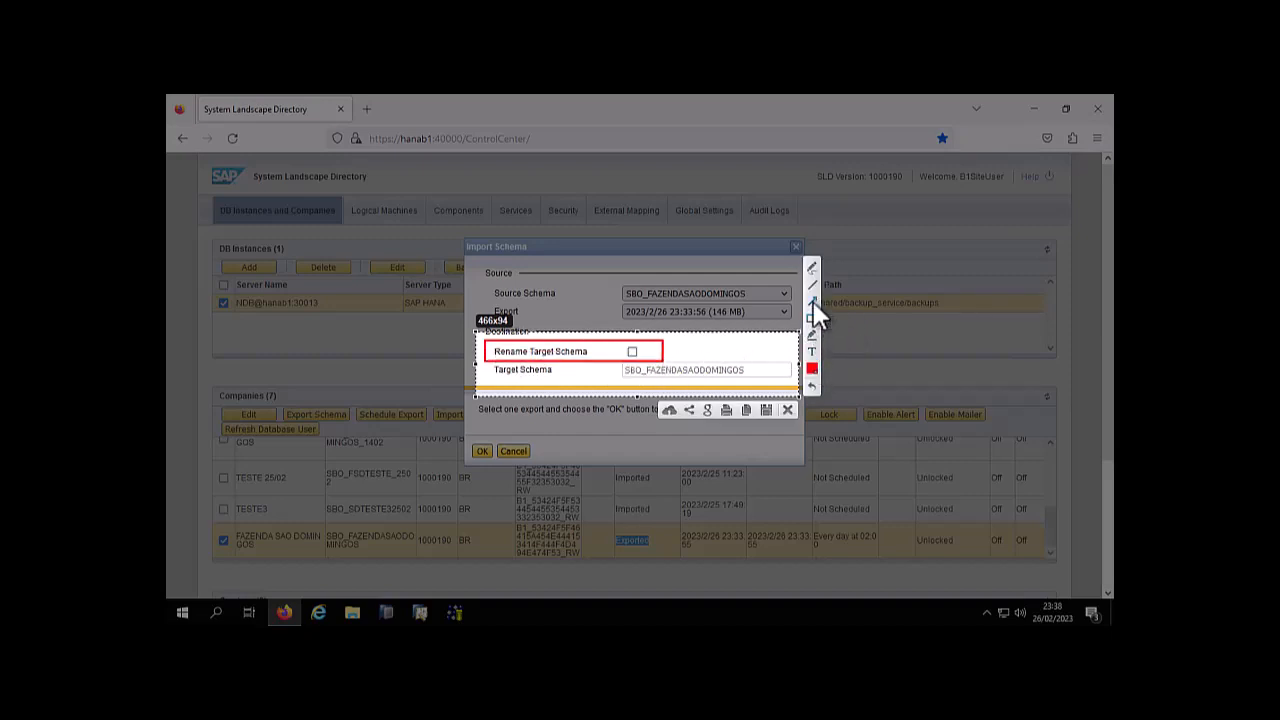
pyautogui.moveTo(578, 379)
pyautogui.mouseDown()
pyautogui.moveTo(626, 378)
pyautogui.moveTo(626, 360)
pyautogui.mouseUp()
pyautogui.moveTo(709, 343); pyautogui.dragTo(641, 360)
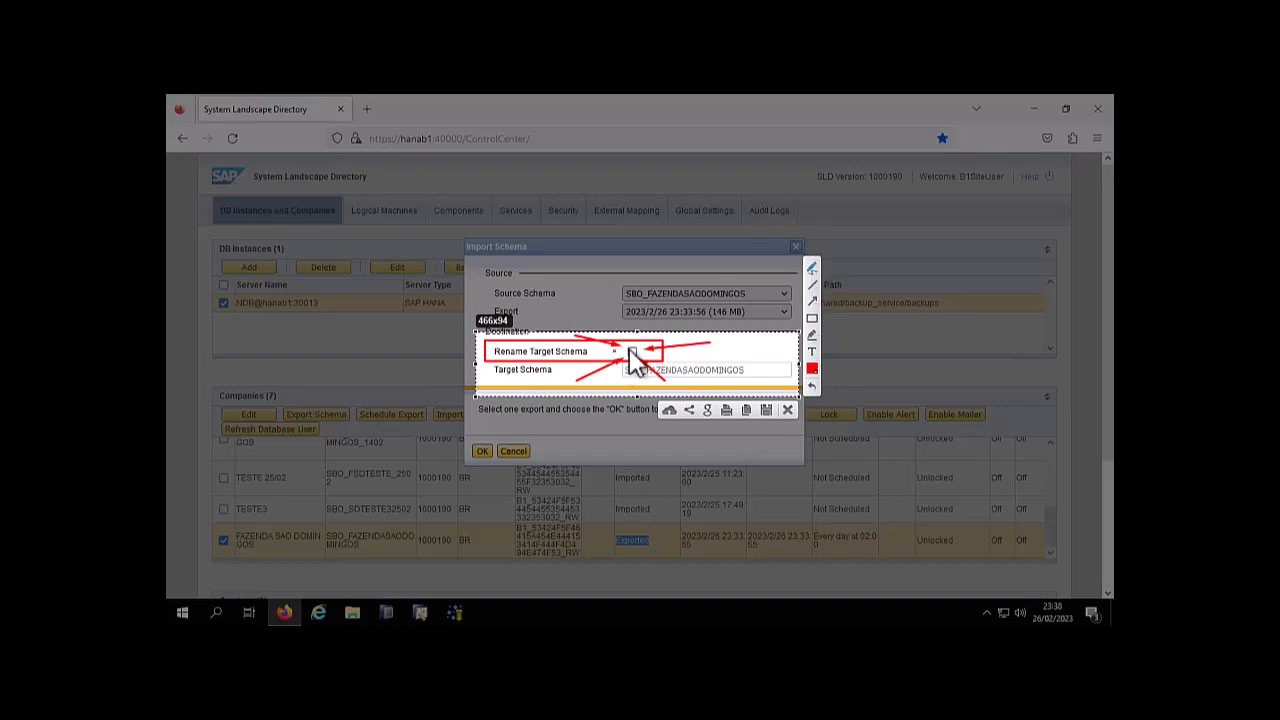
pyautogui.moveTo(636, 343); pyautogui.dragTo(633, 350)
pyautogui.click(787, 410)
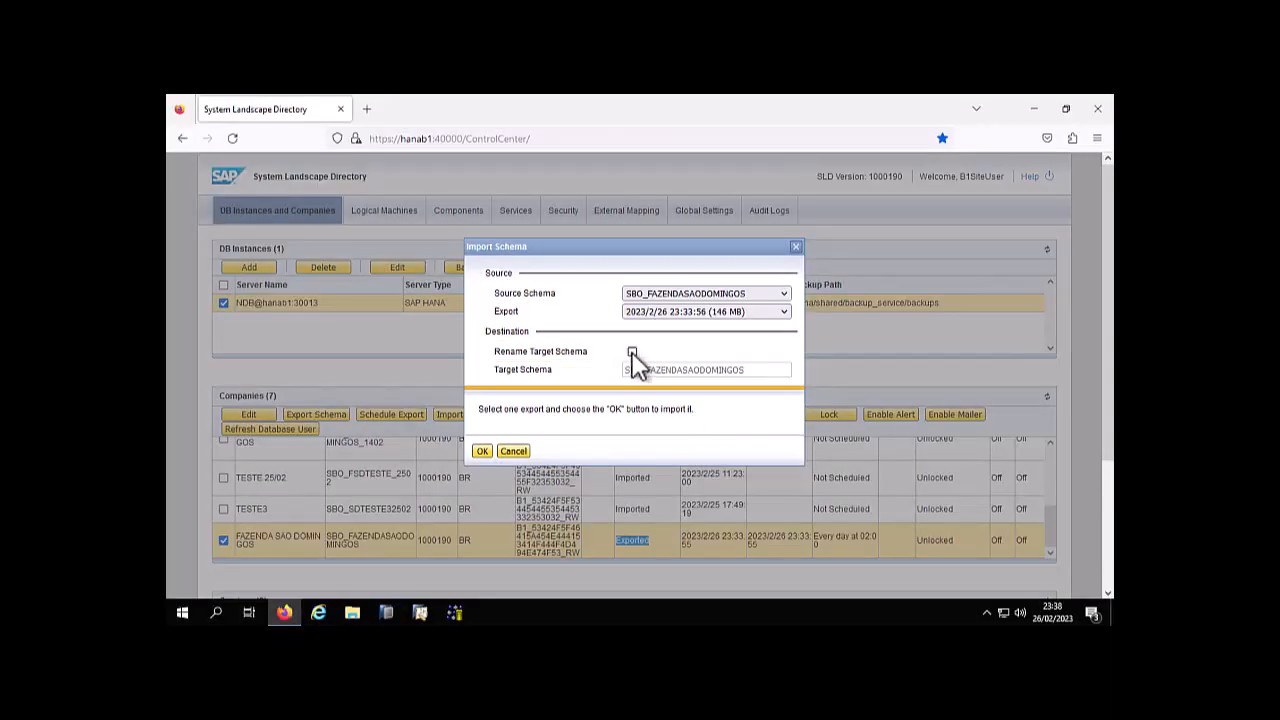
# Enable renaming of the target schema, name it SBO_HOMOLOG_2602, and start the import
pyautogui.click(632, 352)
pyautogui.press('Print')
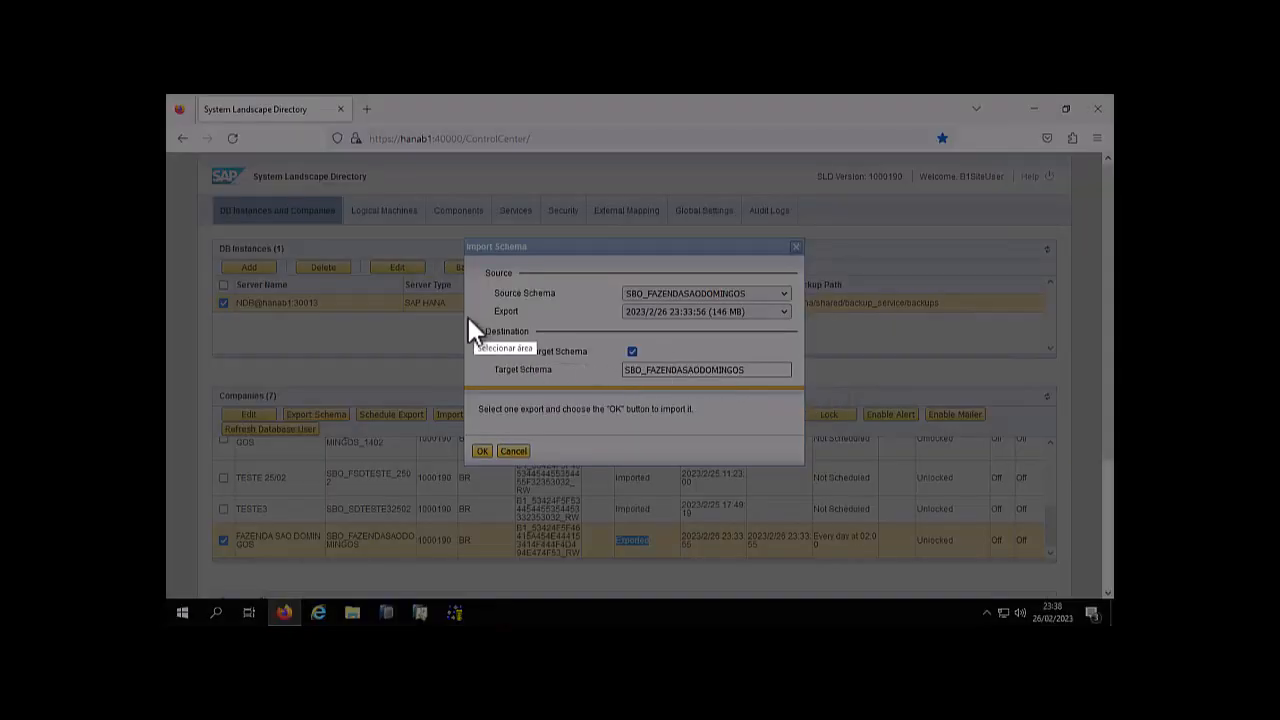
pyautogui.moveTo(468, 318); pyautogui.dragTo(646, 370)
pyautogui.hotkey('ctrl', 'c')
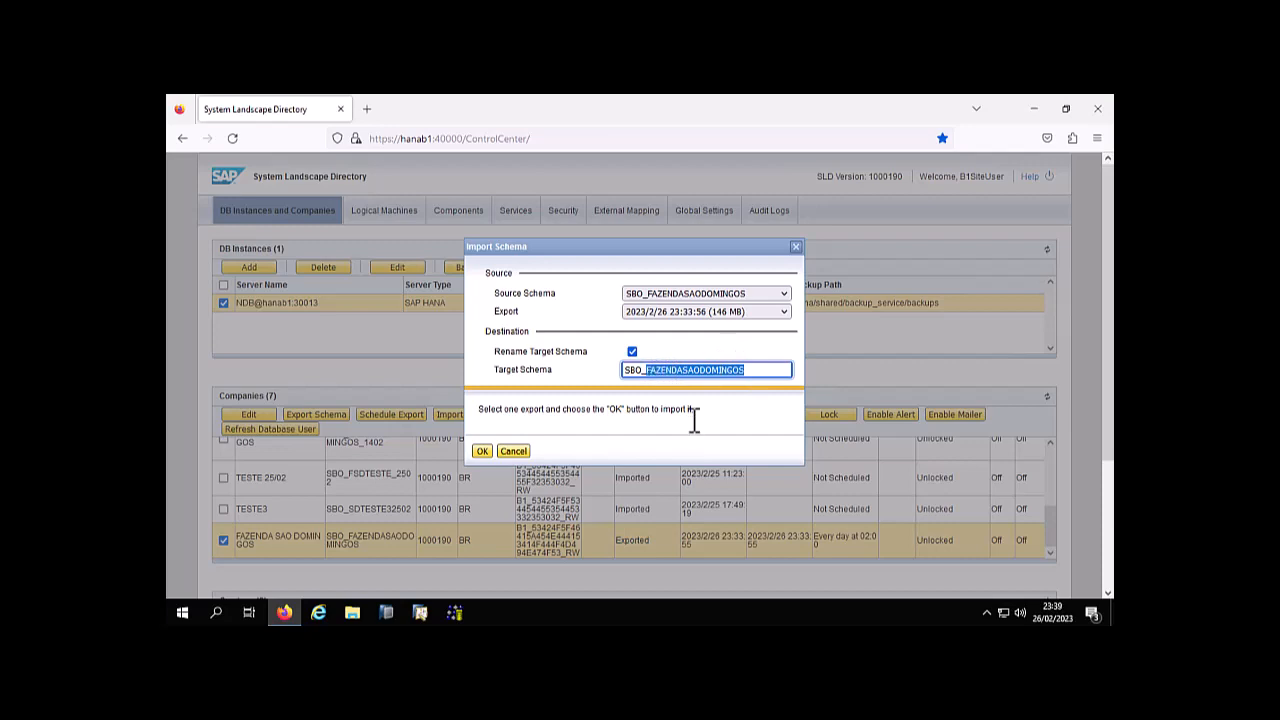
pyautogui.write('HOMOLOG_')
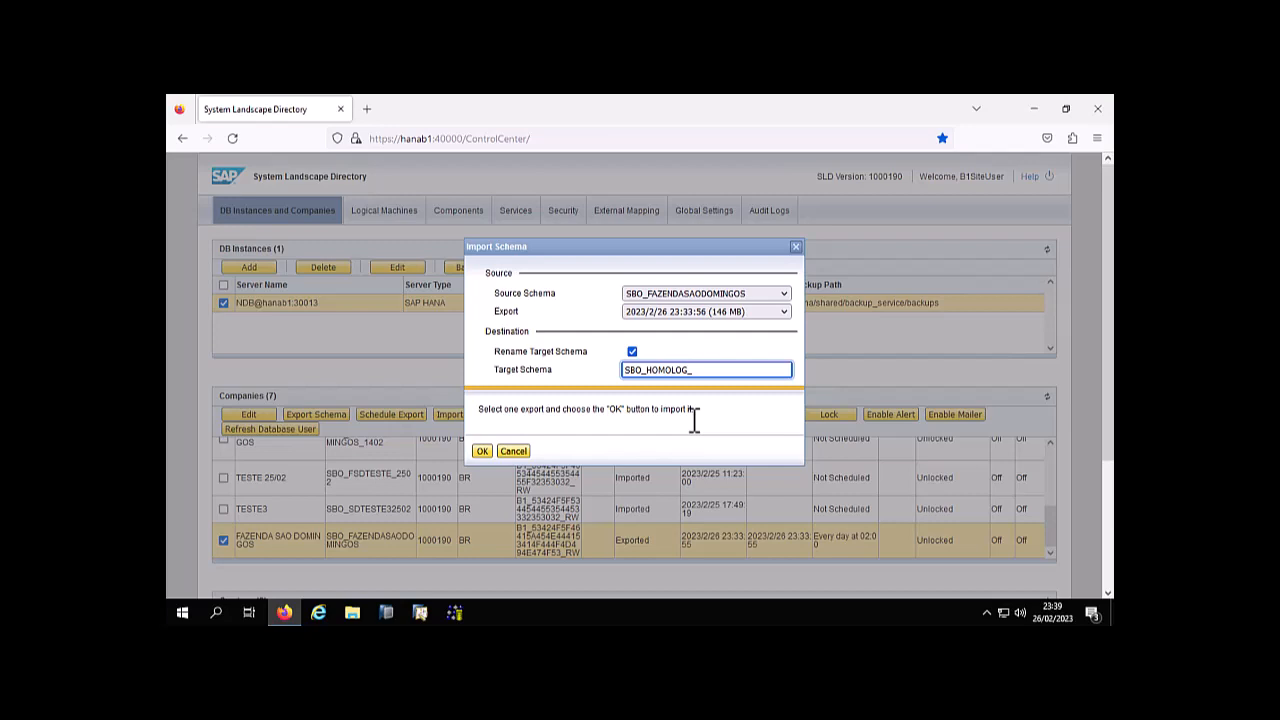
pyautogui.write('2602')
pyautogui.press('Print')
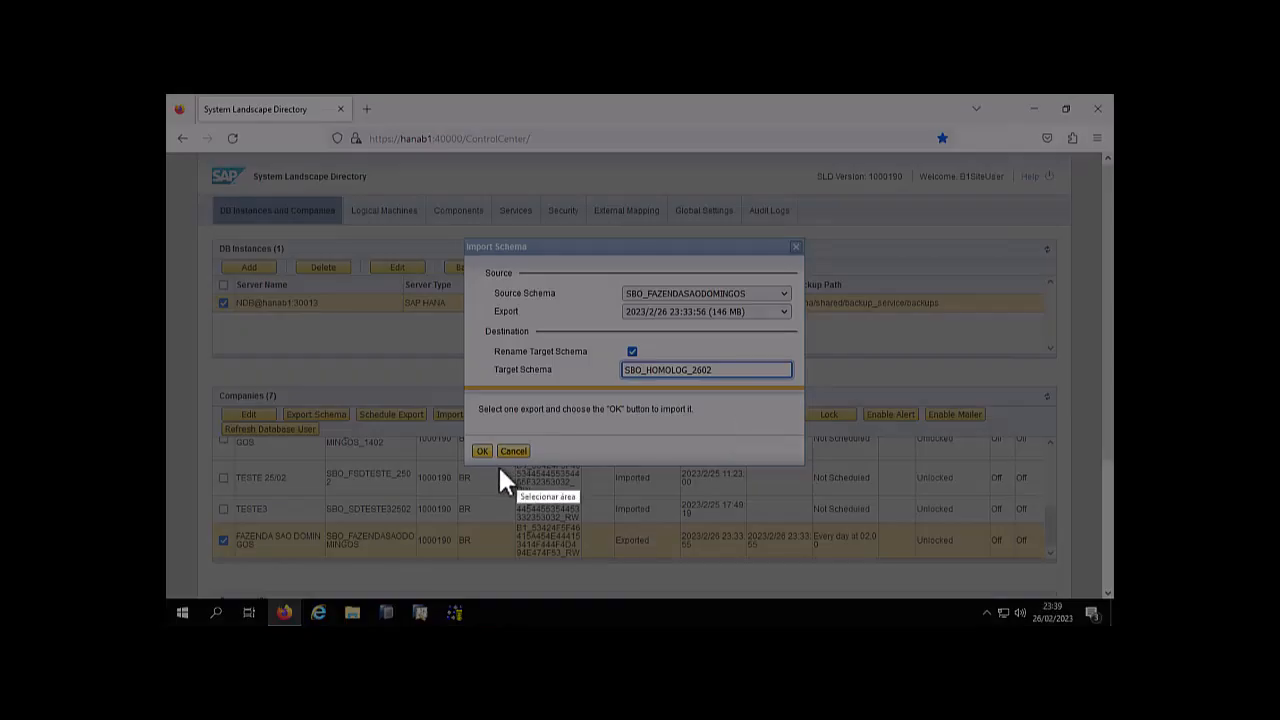
pyautogui.moveTo(466, 304); pyautogui.dragTo(806, 420)
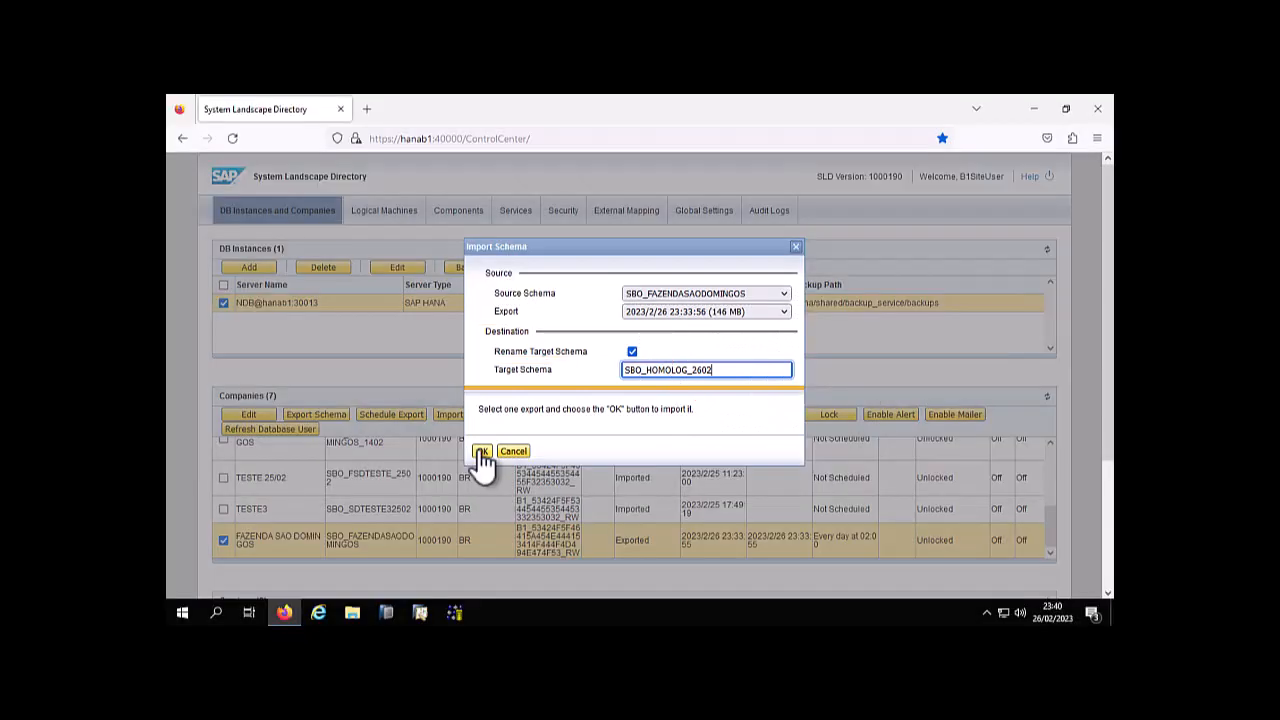
pyautogui.click(481, 452)
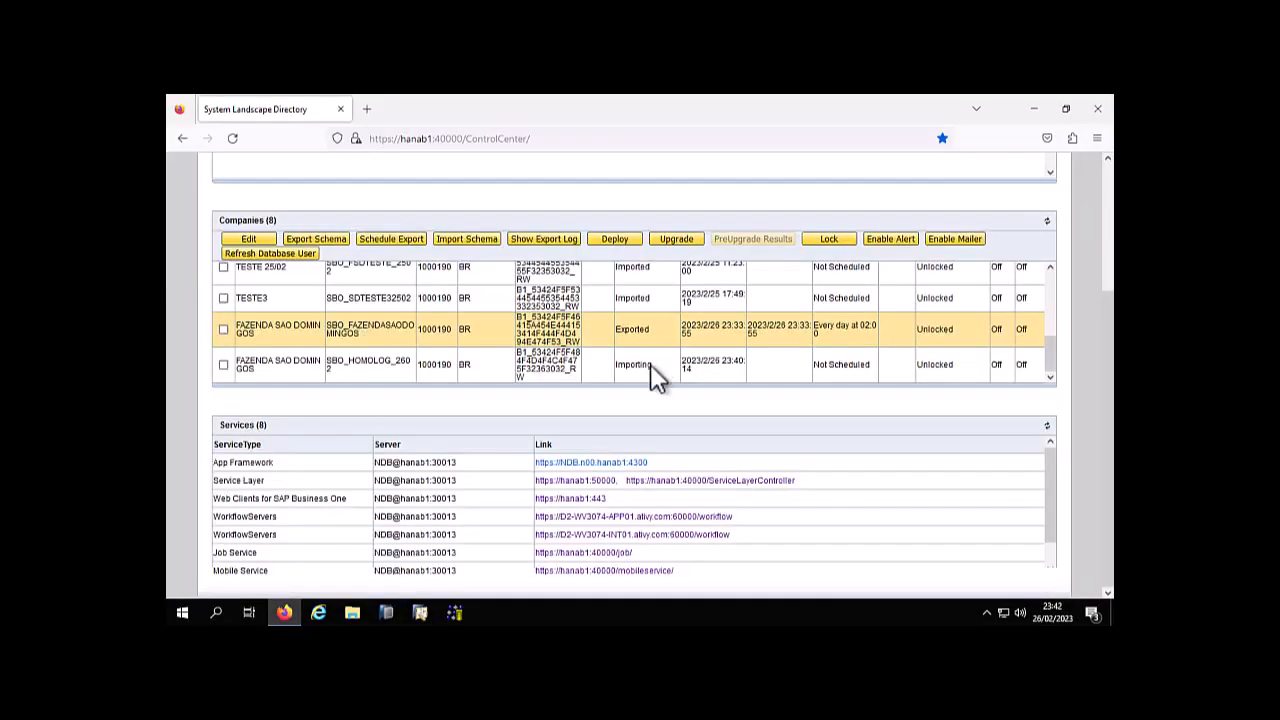
# Check the import status of SBO_HOMOLOG_2602 against the other companies in the list
pyautogui.moveTo(653, 365); pyautogui.dragTo(645, 366)
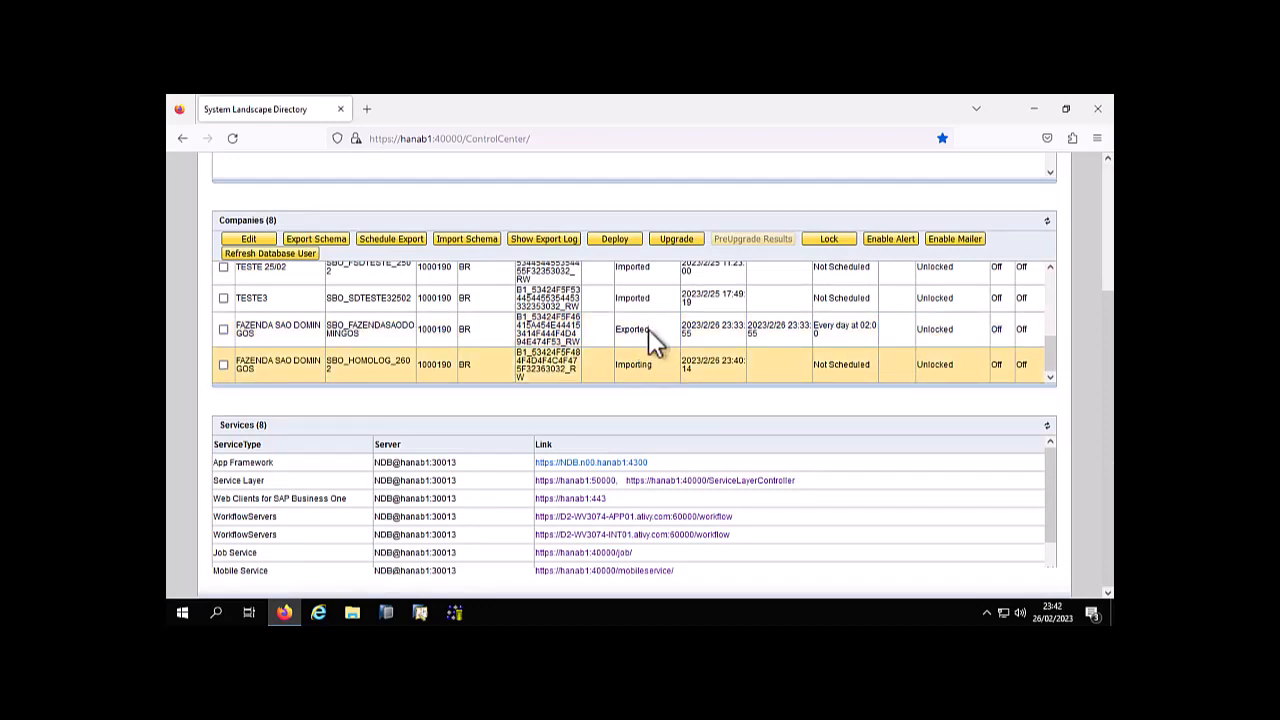
pyautogui.moveTo(651, 330); pyautogui.dragTo(641, 299)
pyautogui.doubleClick(647, 299)
pyautogui.click(645, 299)
pyautogui.click(645, 377)
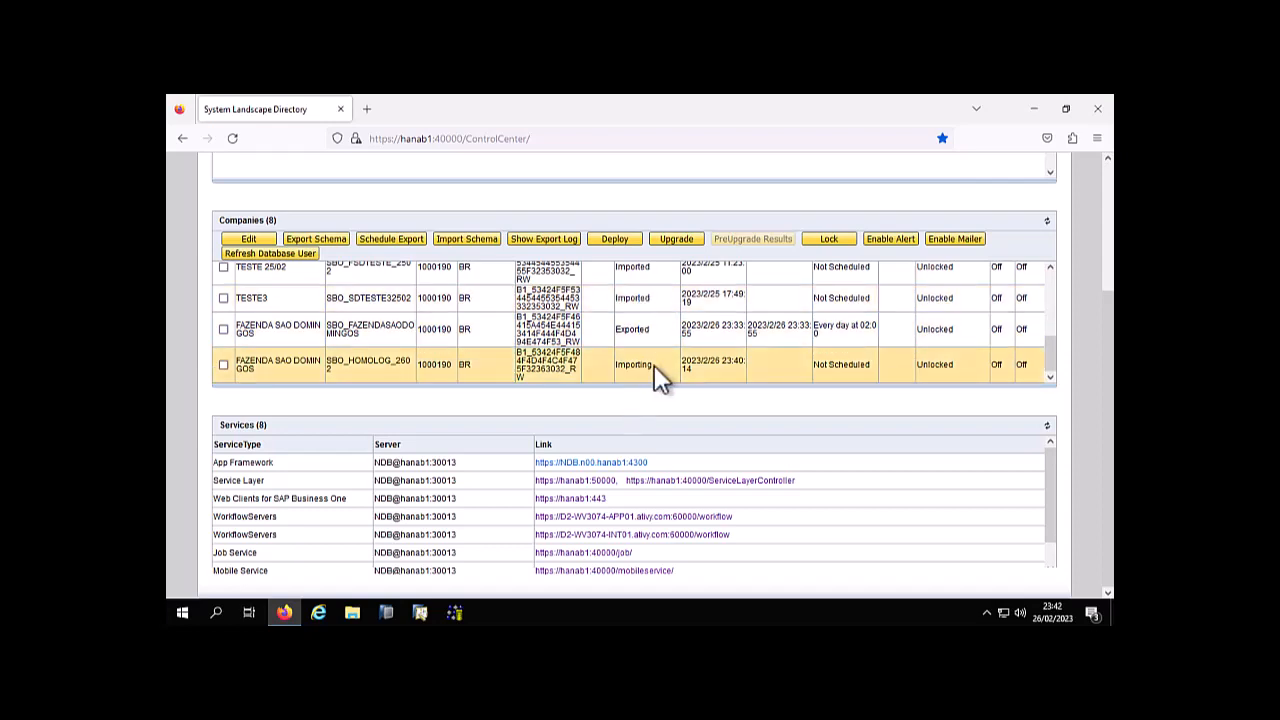
# Find SAP HANA Studio in the SAP HANA folder of the installed programs
pyautogui.click(183, 613)
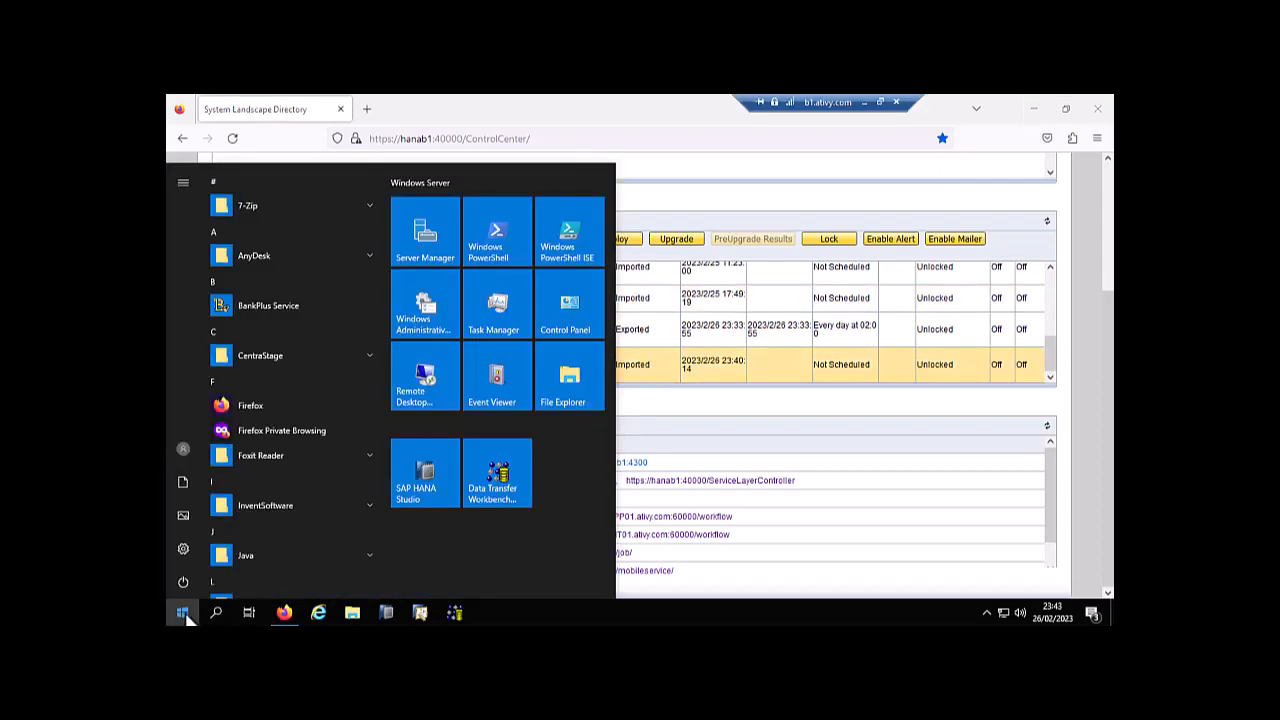
pyautogui.scroll(-5, 258, 490)
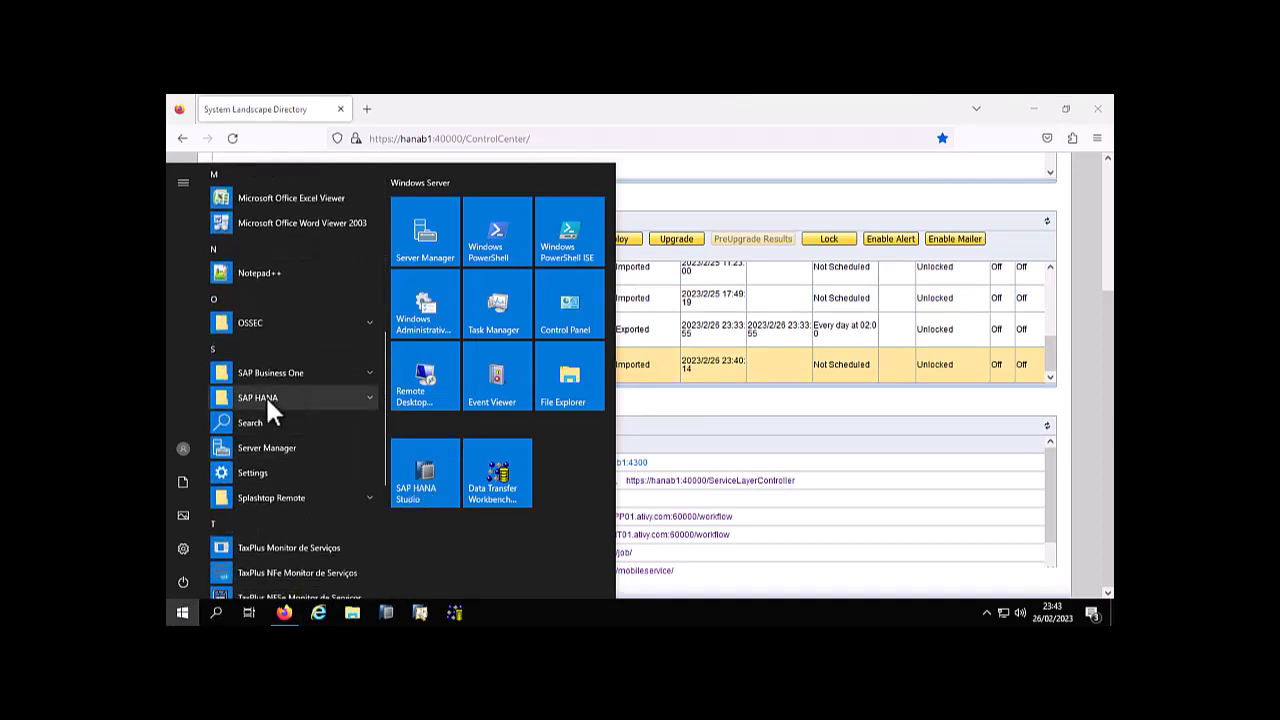
pyautogui.click(265, 395)
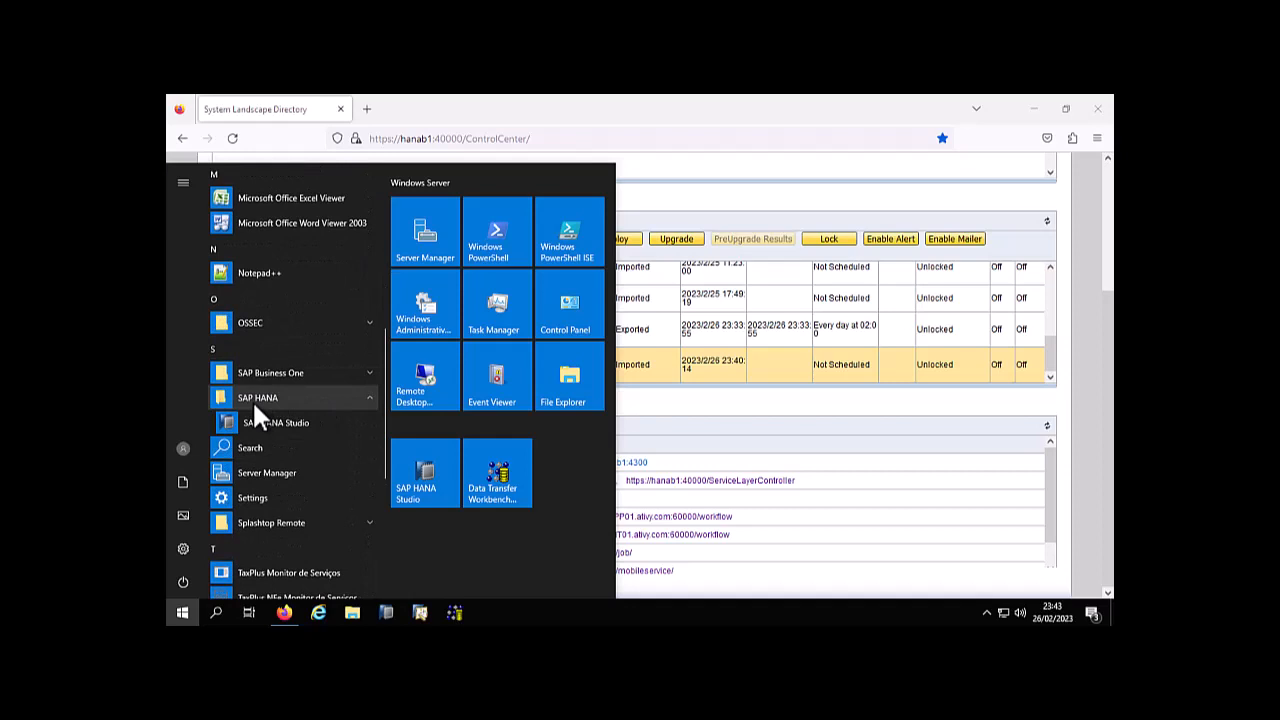
# Mark the SAP HANA Studio program entry with a rectangle on a screen capture, and discard the capture
pyautogui.press('Print')
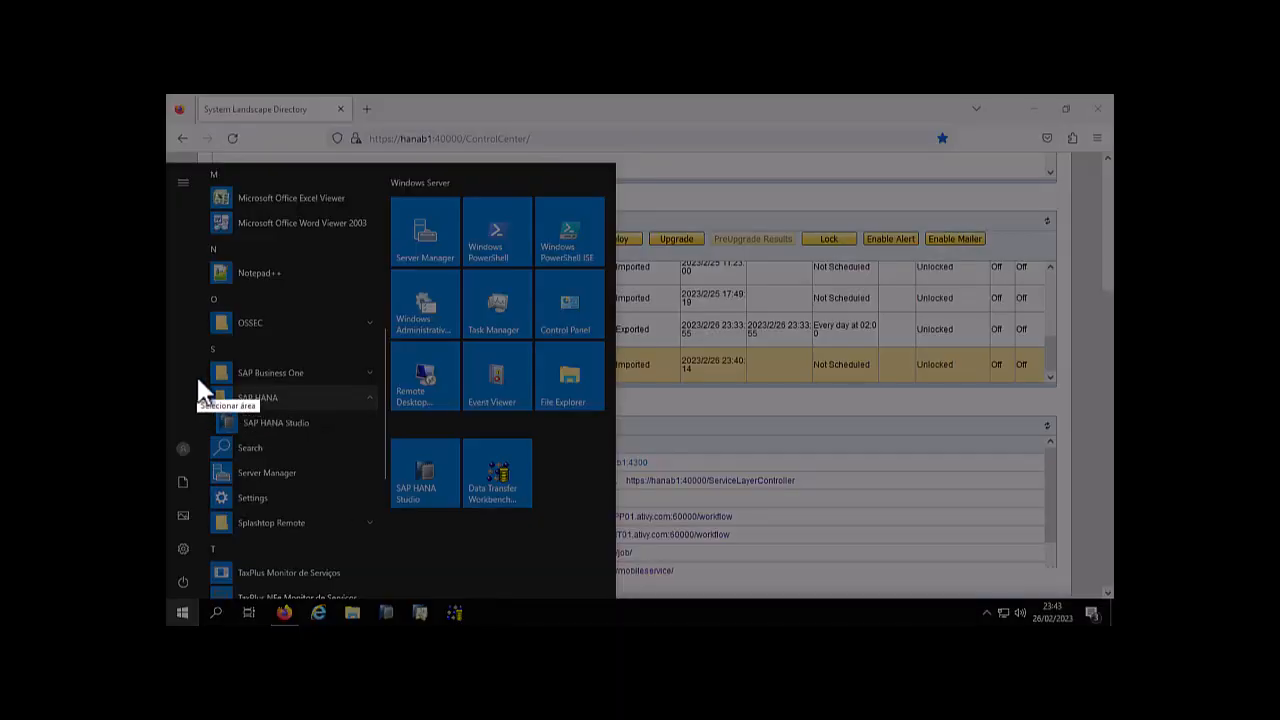
pyautogui.moveTo(188, 363); pyautogui.dragTo(387, 446)
pyautogui.click(403, 370)
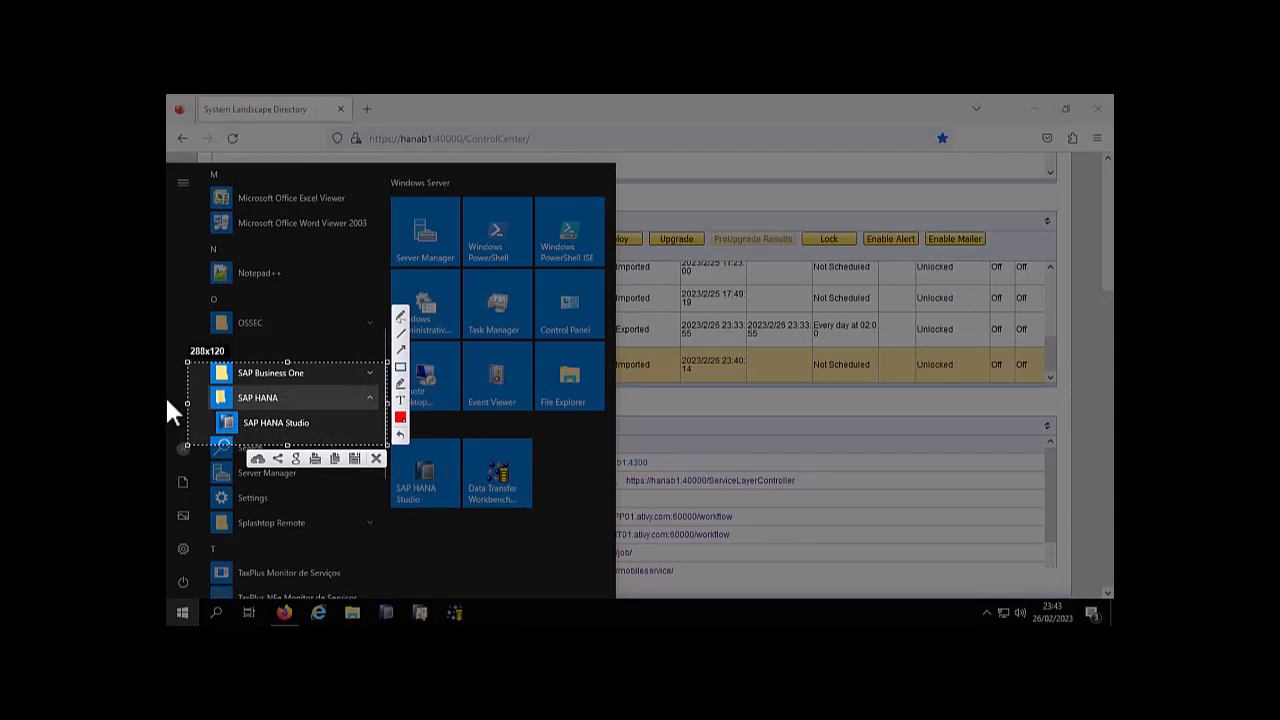
pyautogui.moveTo(198, 410); pyautogui.dragTo(331, 436)
pyautogui.click(376, 458)
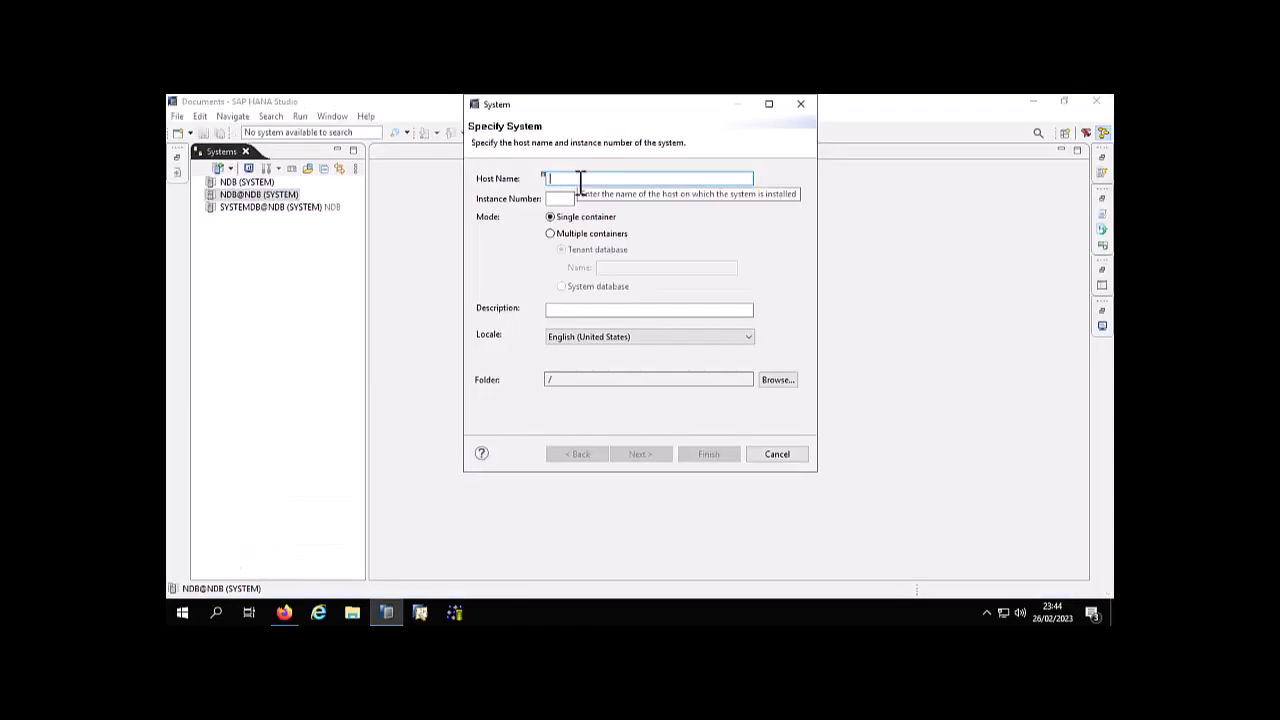
# Specify the new system with host name HANAB1, instance number 00 and description HANAB1
pyautogui.write('HANAB')
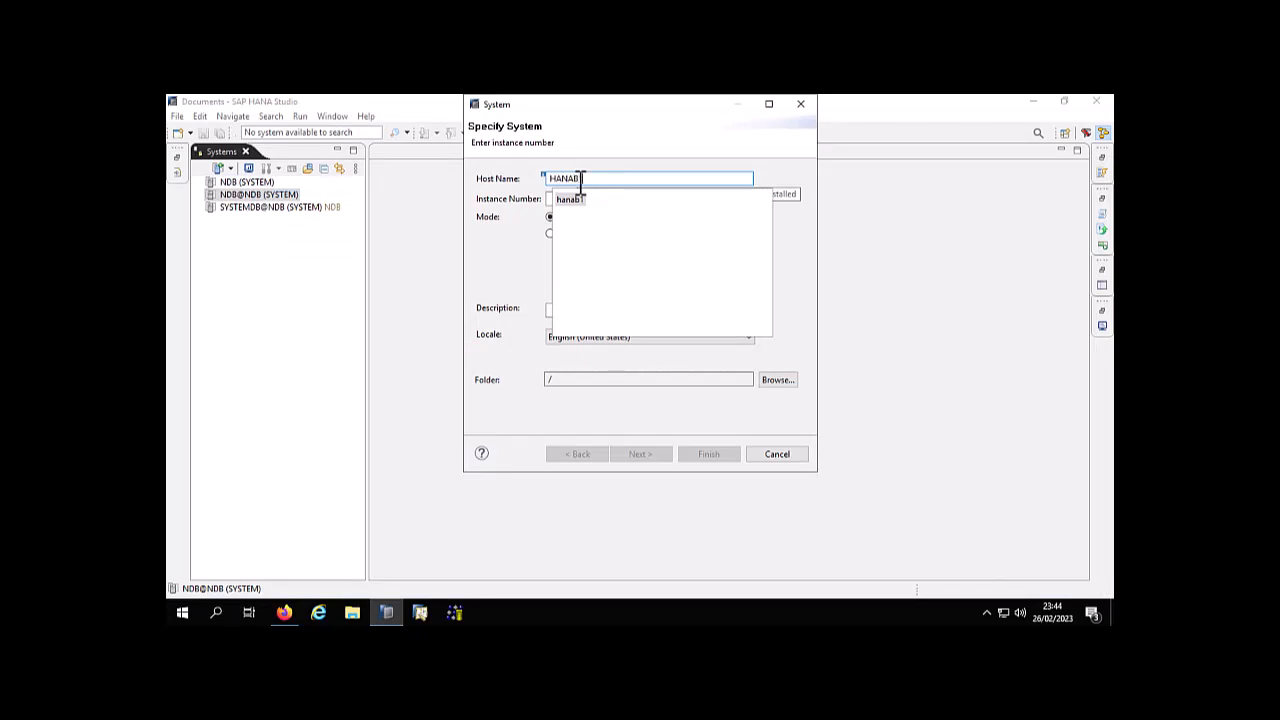
pyautogui.press('Down')
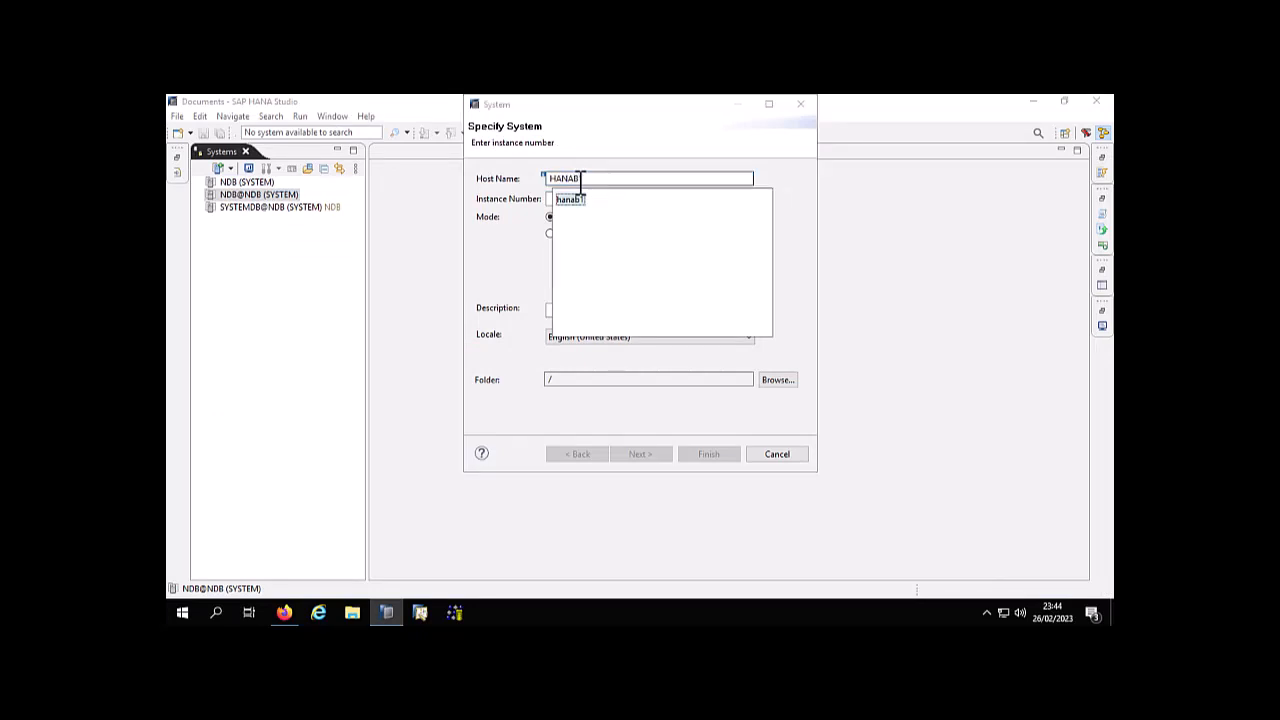
pyautogui.press('Return')
pyautogui.click(563, 199)
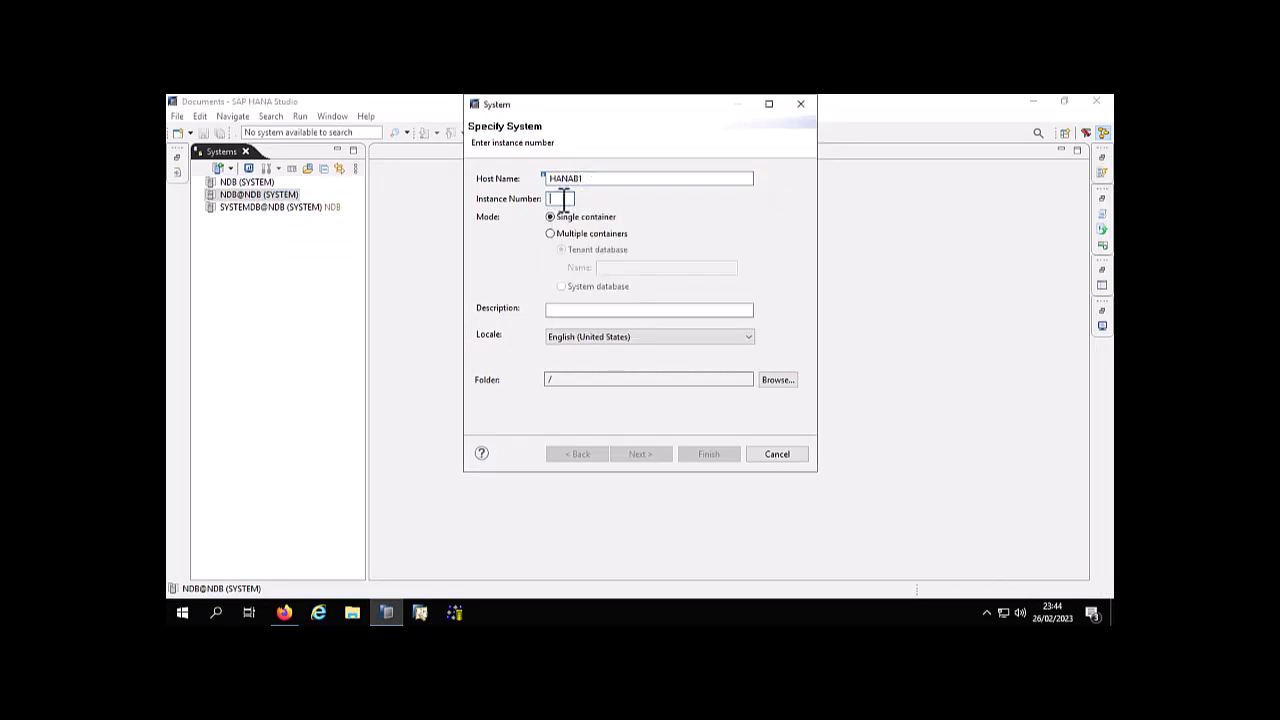
pyautogui.write('00')
pyautogui.click(573, 309)
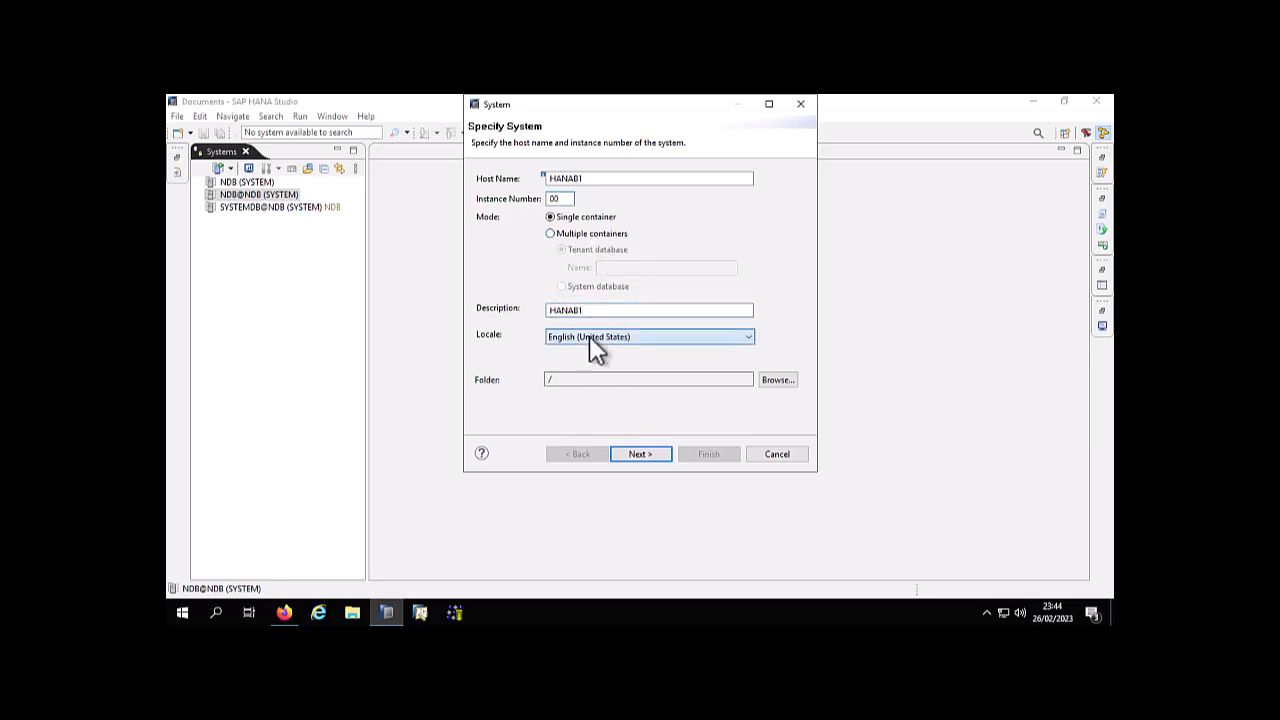
# Set the system's locale to Portuguese (Brazil) and continue to the connection properties
pyautogui.click(589, 336)
pyautogui.press('o')
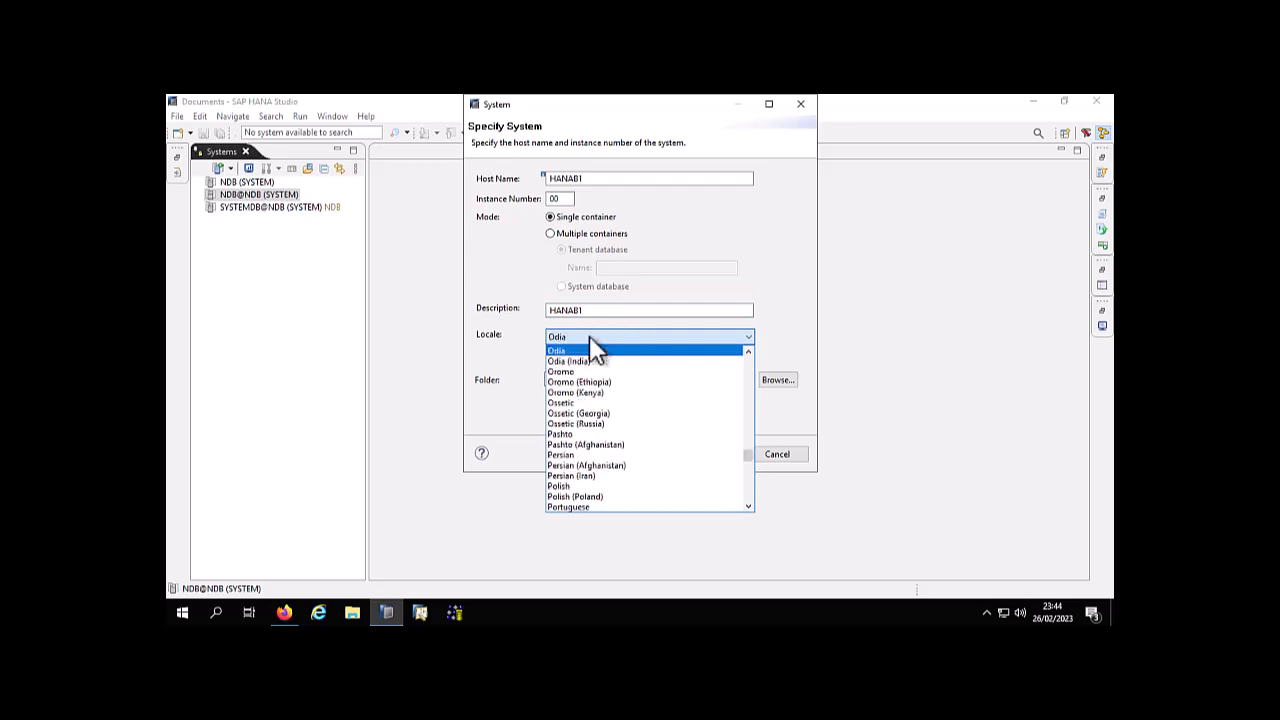
pyautogui.press('p')
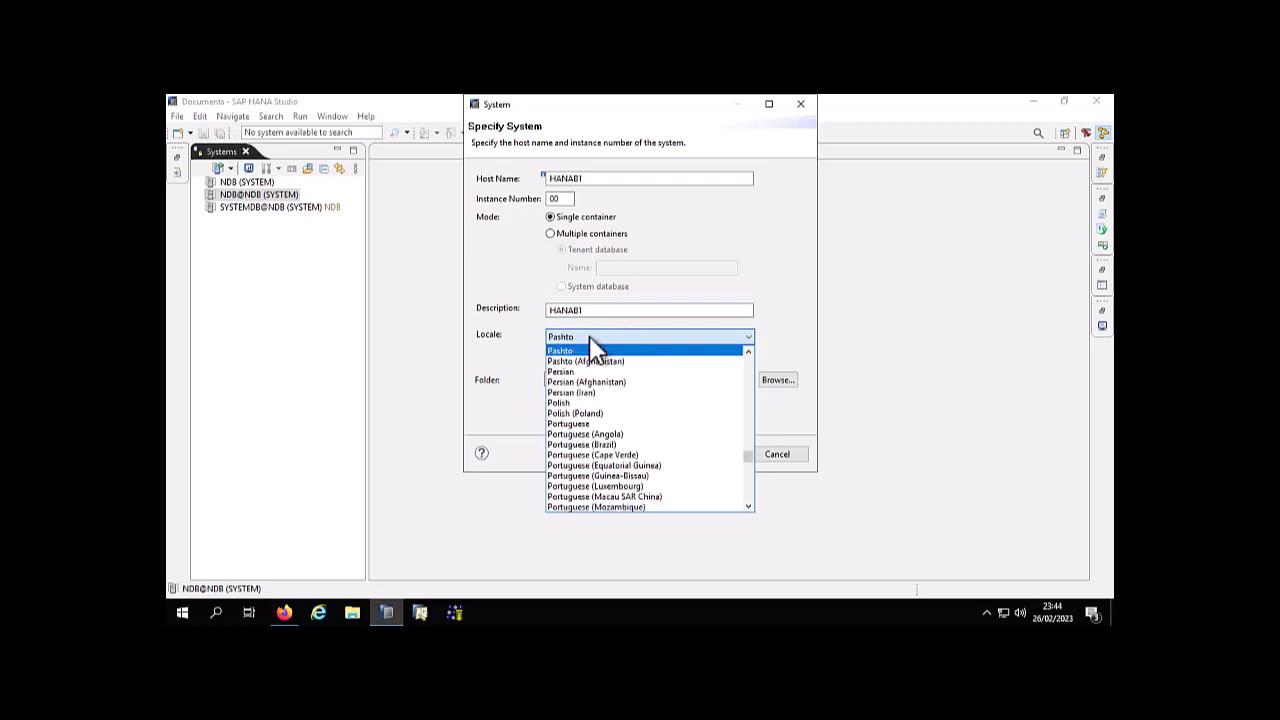
pyautogui.click(640, 444)
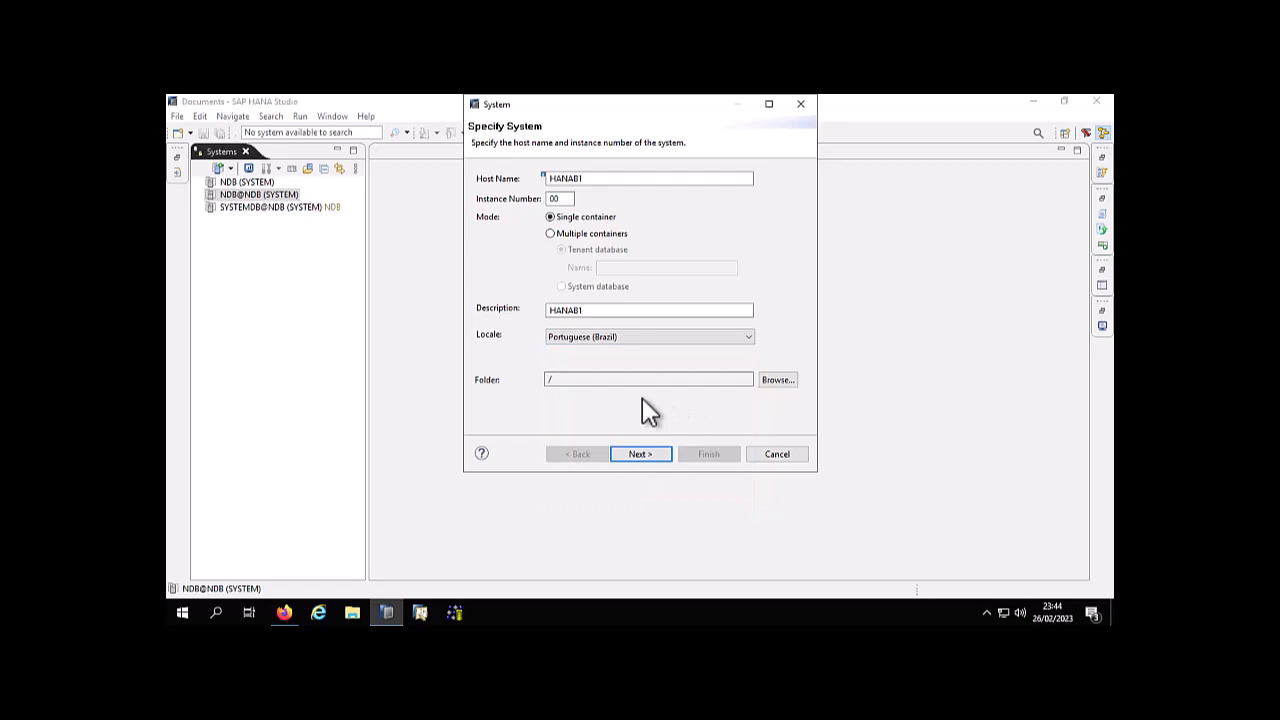
pyautogui.click(640, 454)
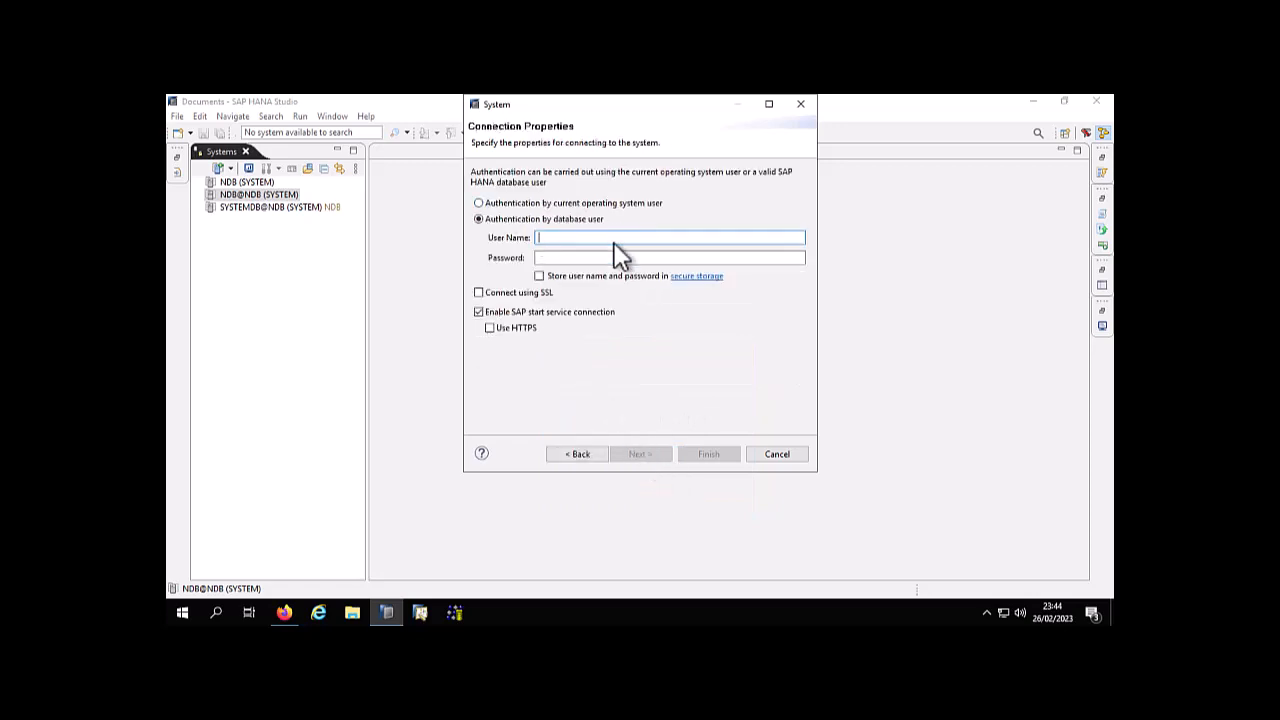
# Authenticate with the database user SYSTEM, enter the account password, and finish adding the system
pyautogui.write('SYSTEM')
pyautogui.press('Tab')
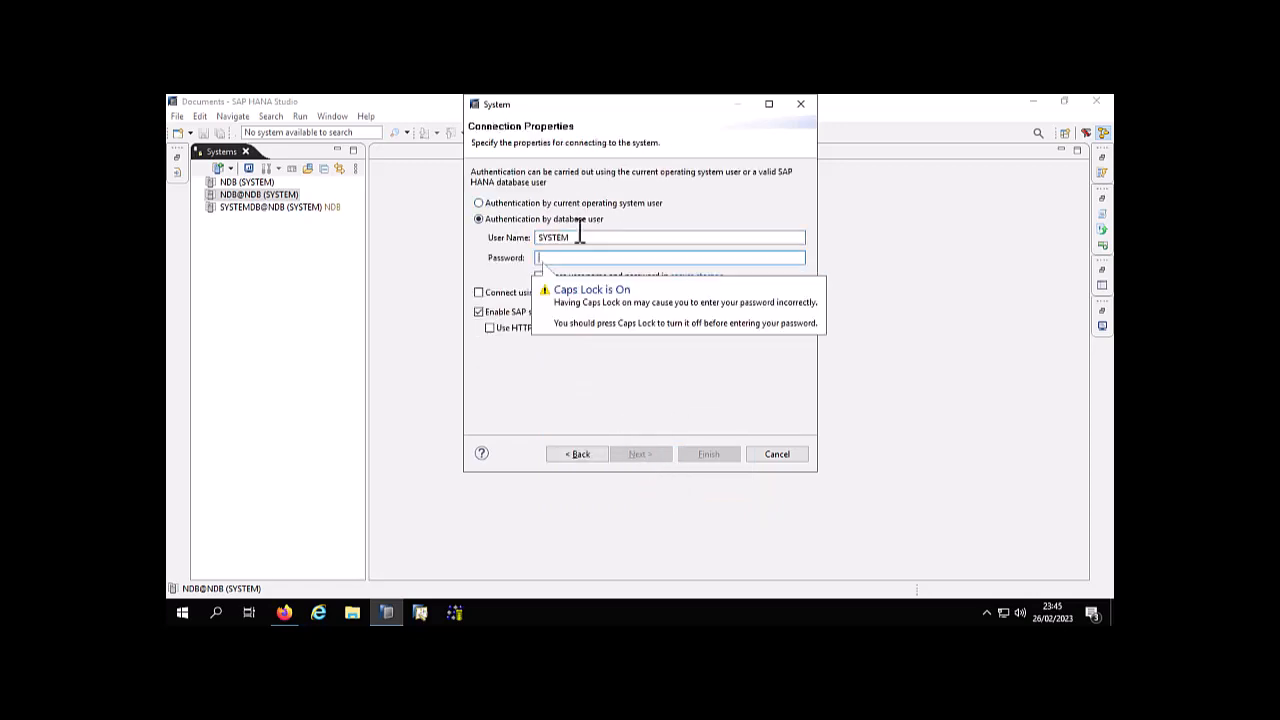
pyautogui.write('************')
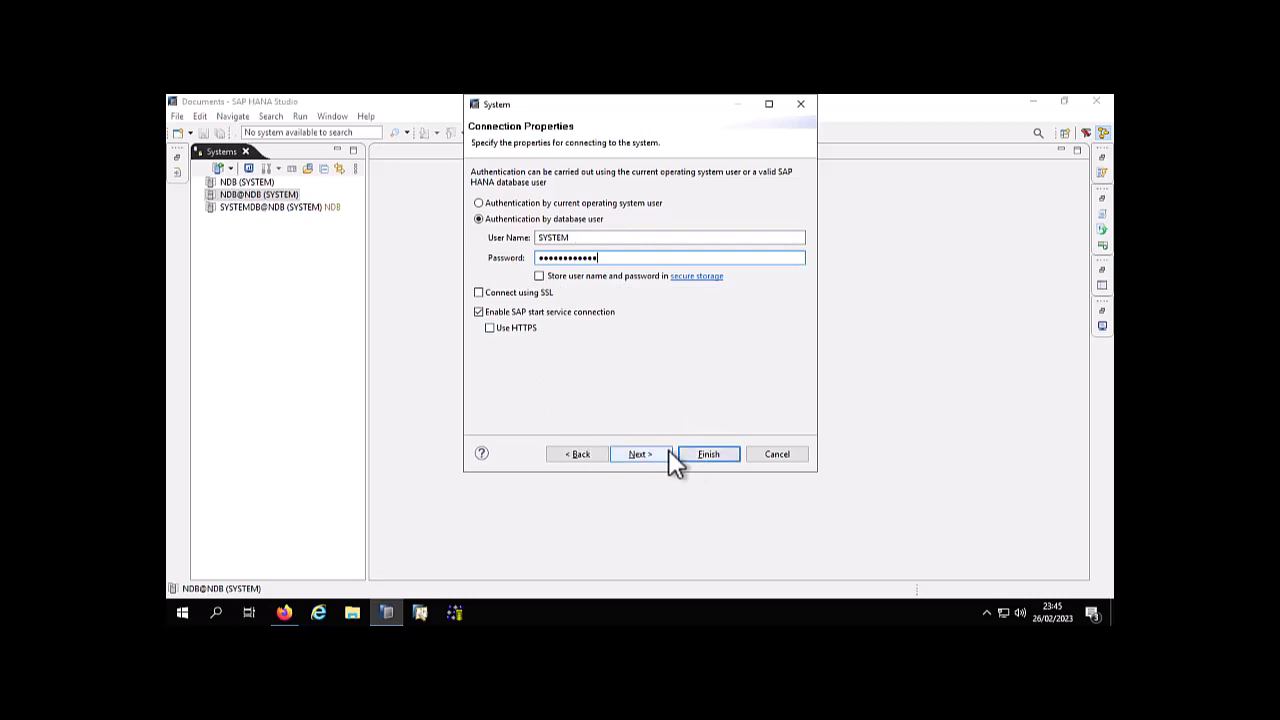
pyautogui.click(638, 453)
pyautogui.click(712, 453)
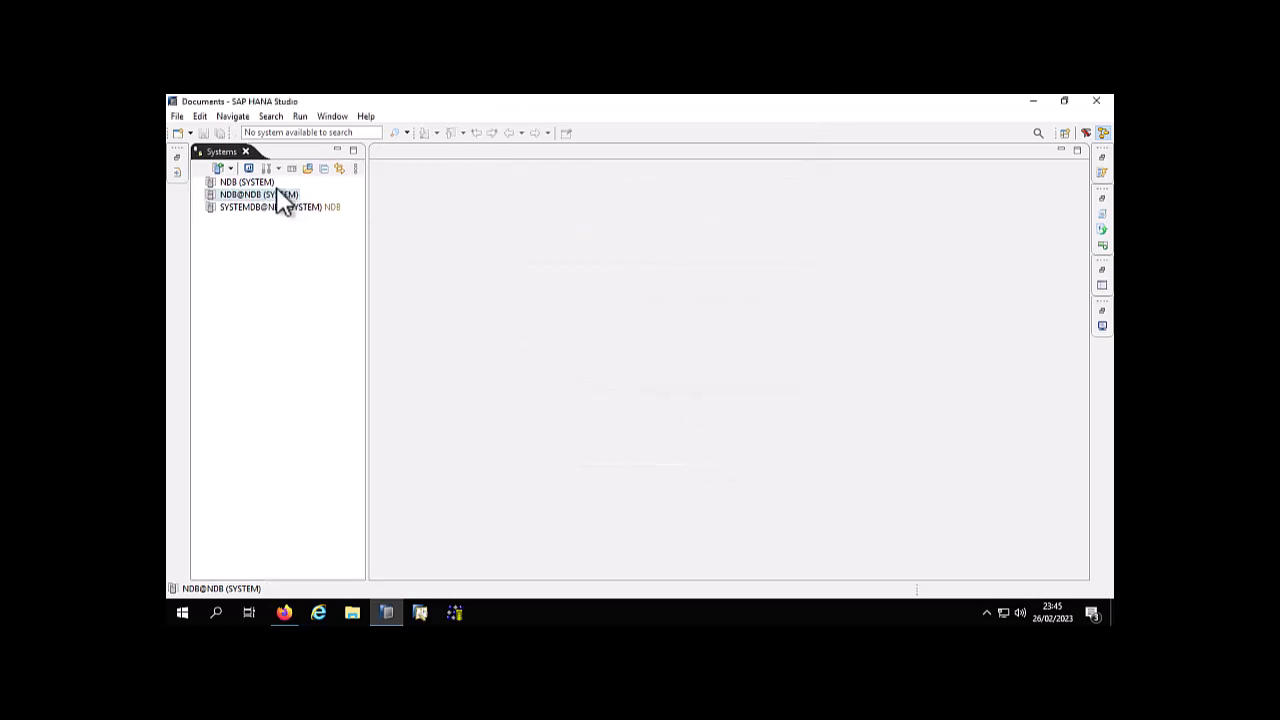
# Expand the Catalog of the NDB@NDB system, widen the systems list to show full schema names, and refresh the catalog
pyautogui.doubleClick(260, 196)
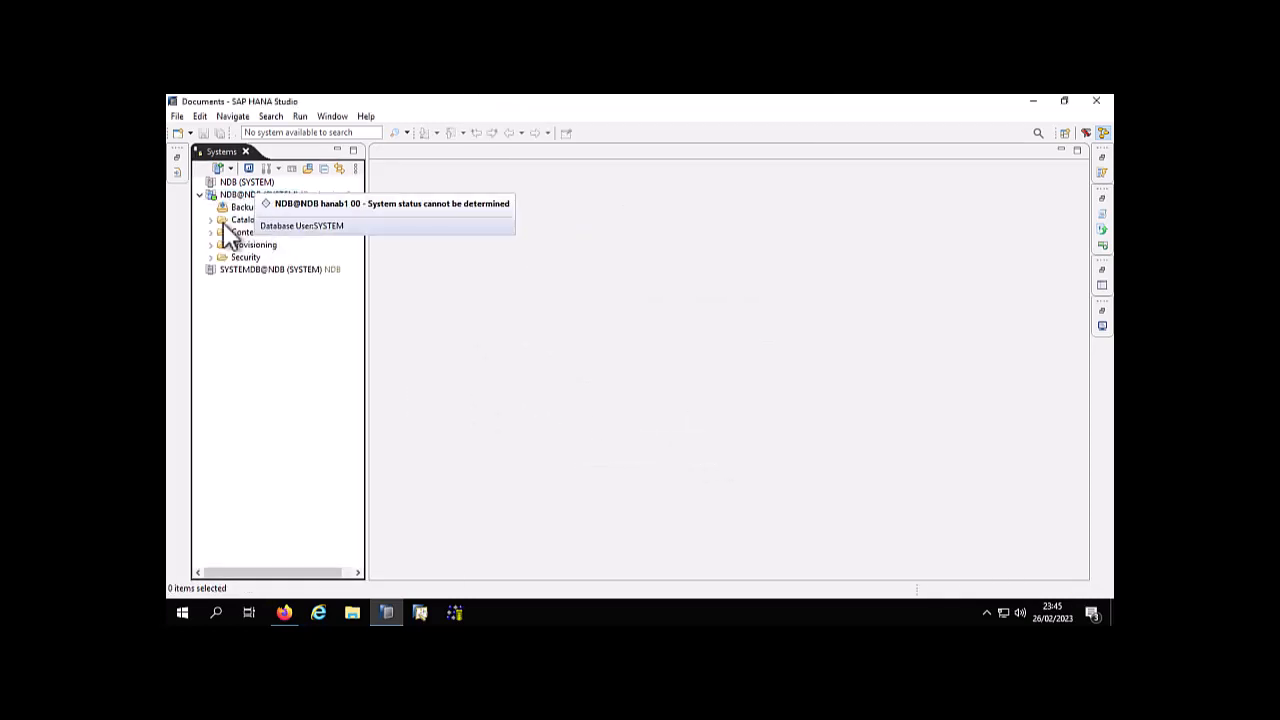
pyautogui.click(210, 221)
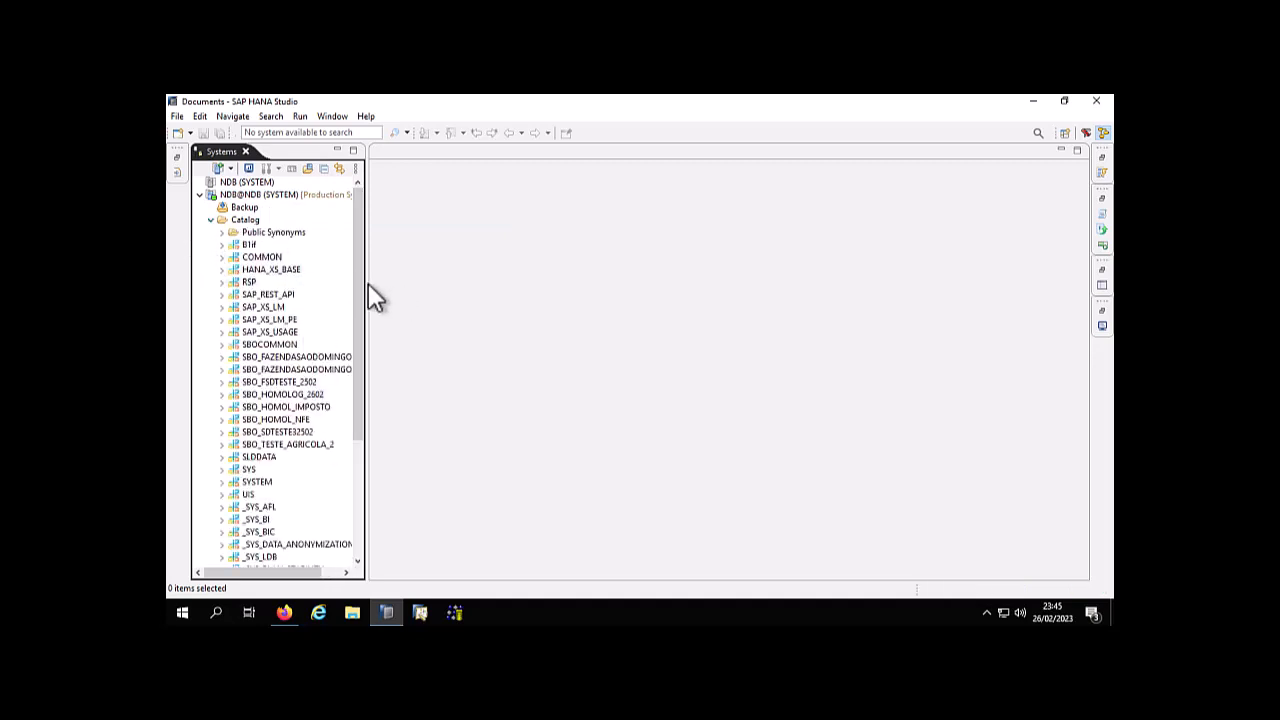
pyautogui.moveTo(368, 284); pyautogui.dragTo(437, 289)
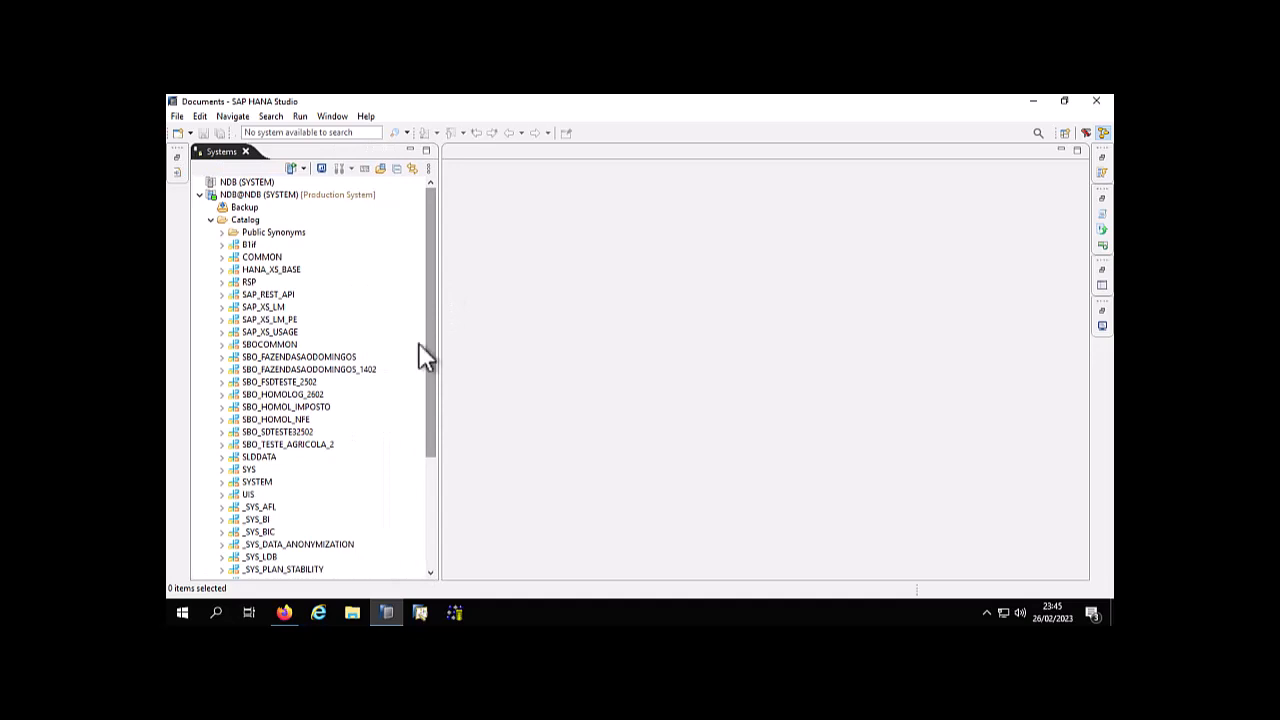
pyautogui.rightClick(250, 223)
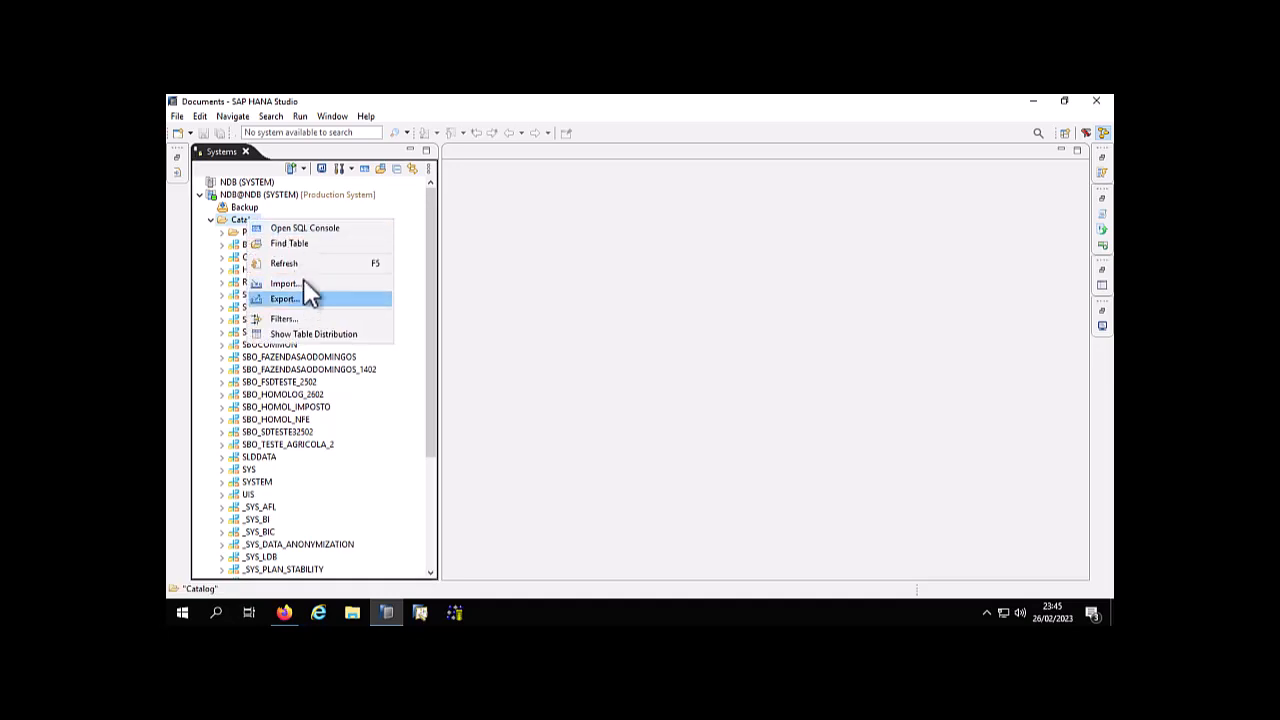
pyautogui.click(319, 263)
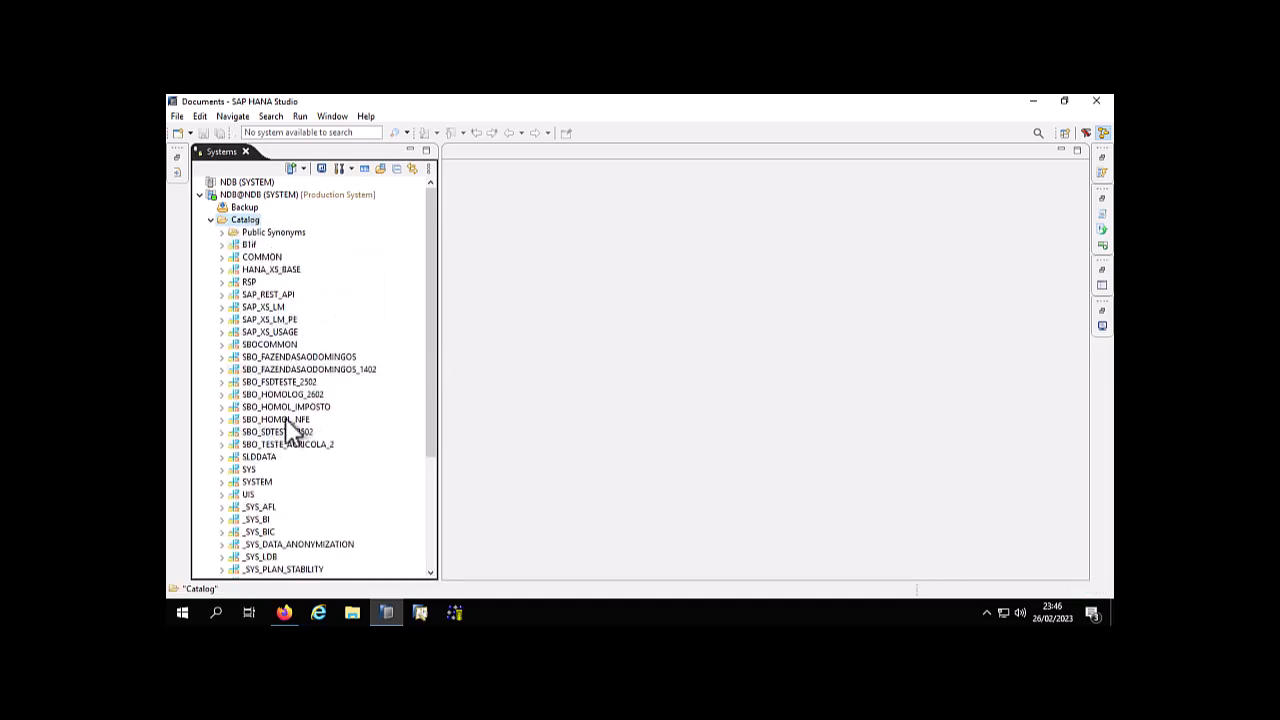
# Mark the SBO prefix of the company schemas with a red rectangle on a screen capture, and copy the capture
pyautogui.press('Print')
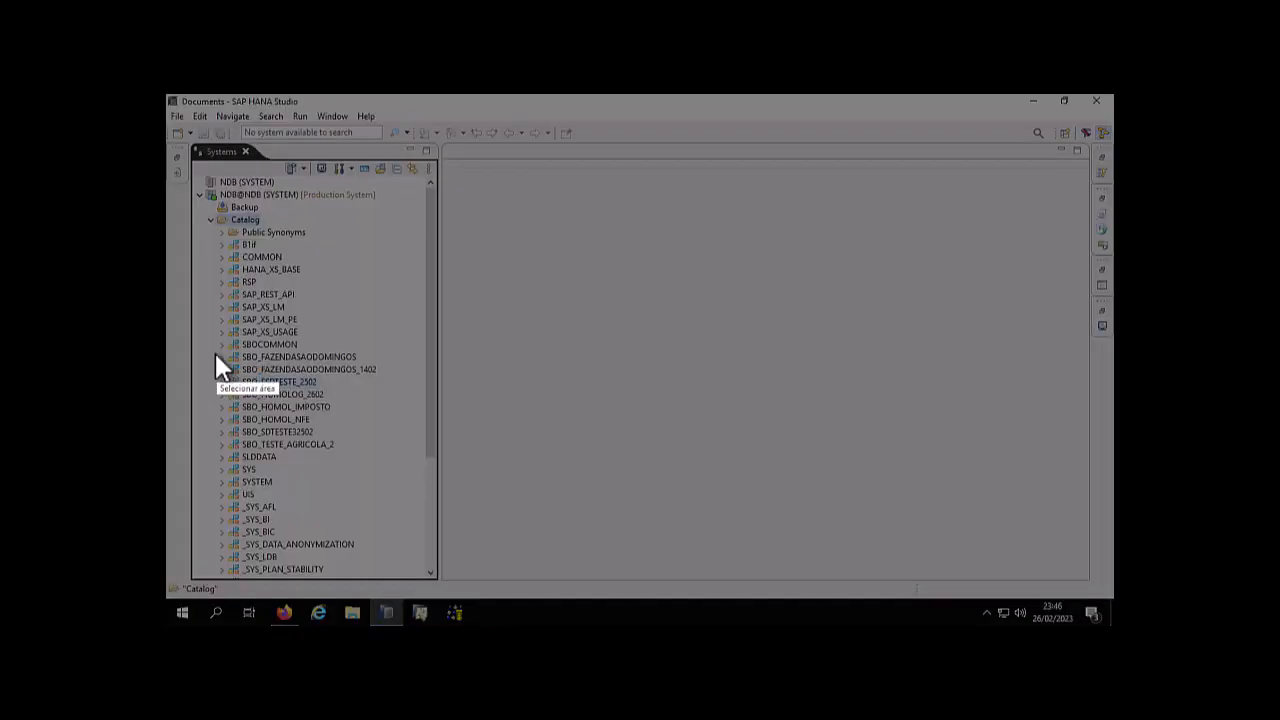
pyautogui.moveTo(209, 350); pyautogui.dragTo(272, 462)
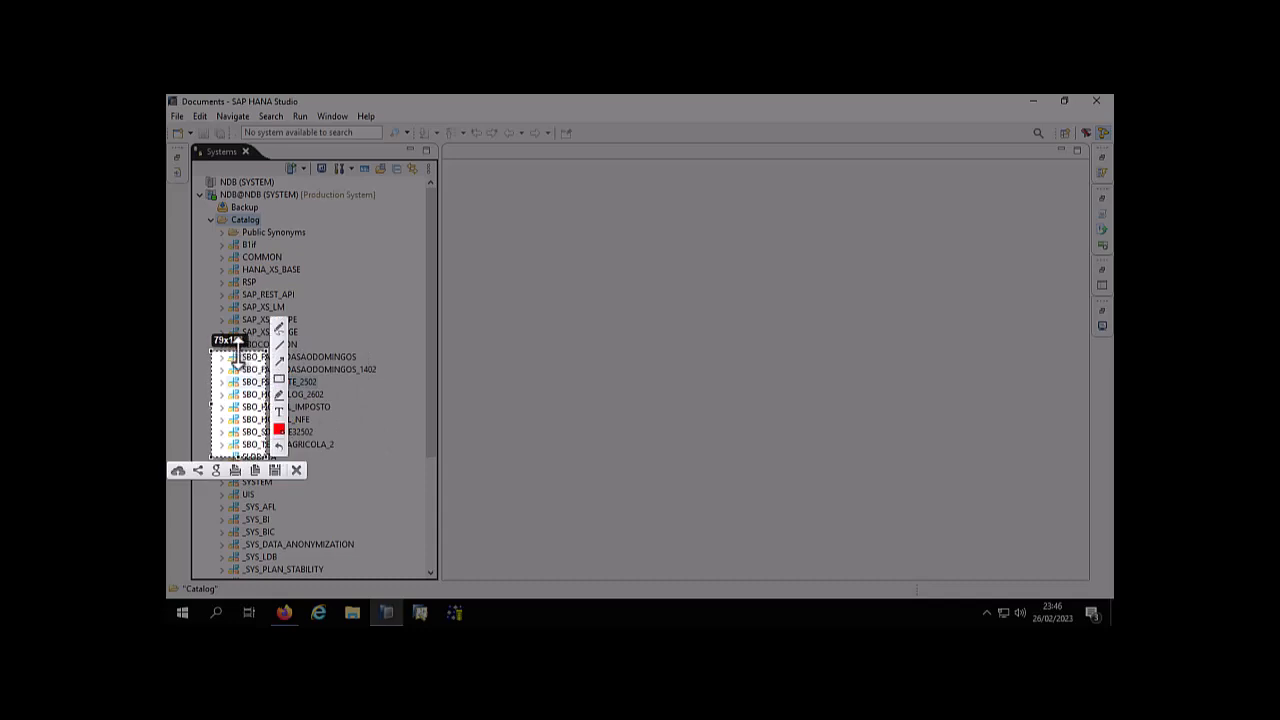
pyautogui.moveTo(238, 349); pyautogui.dragTo(238, 327)
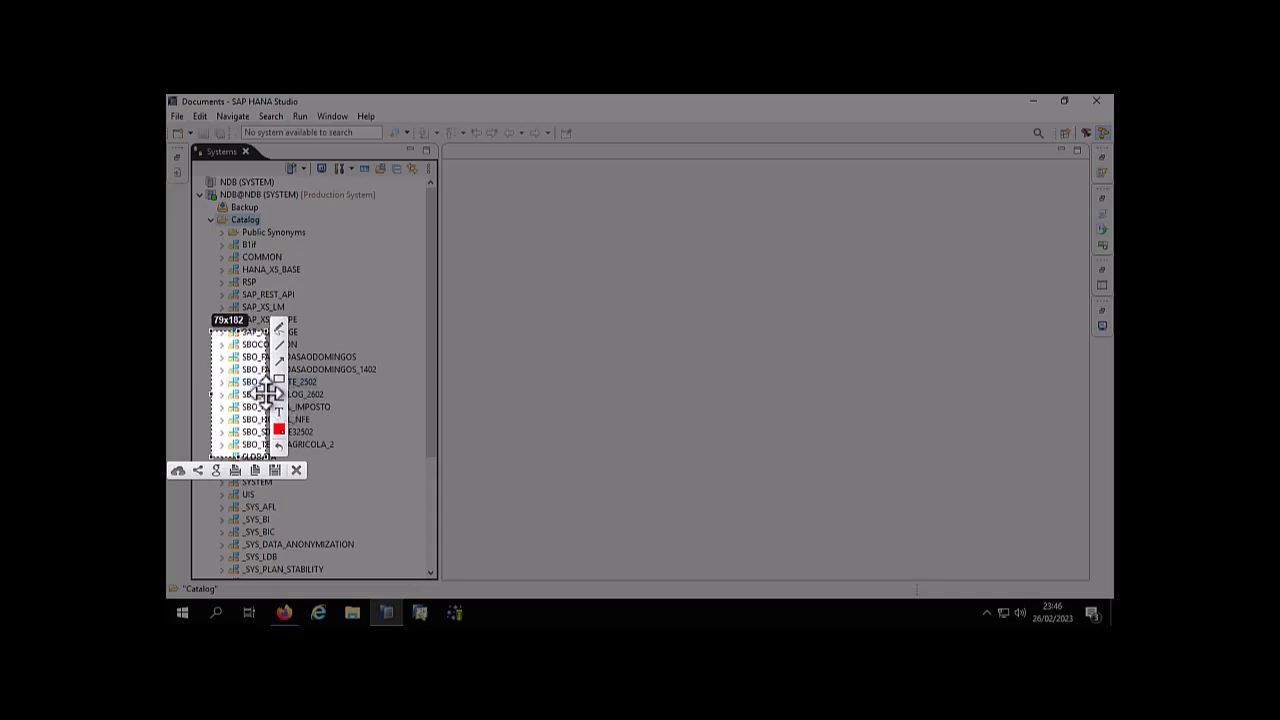
pyautogui.moveTo(266, 394); pyautogui.dragTo(285, 394)
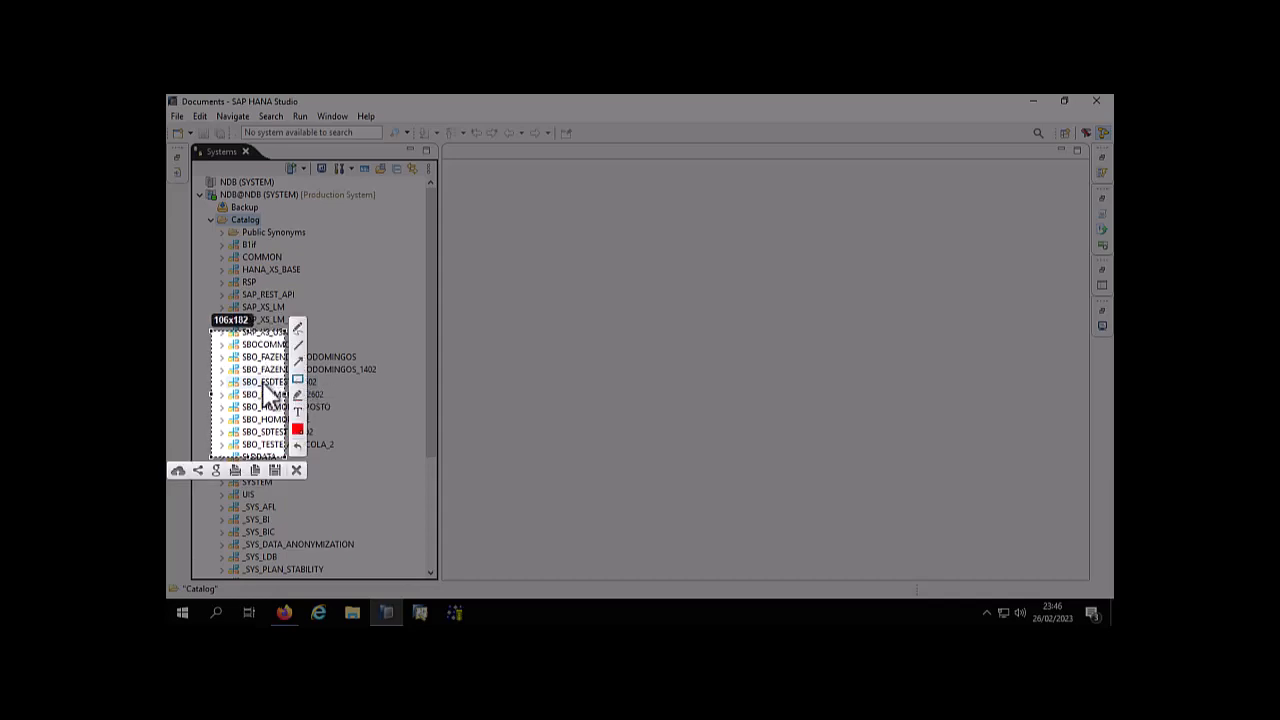
pyautogui.moveTo(241, 338); pyautogui.dragTo(260, 452)
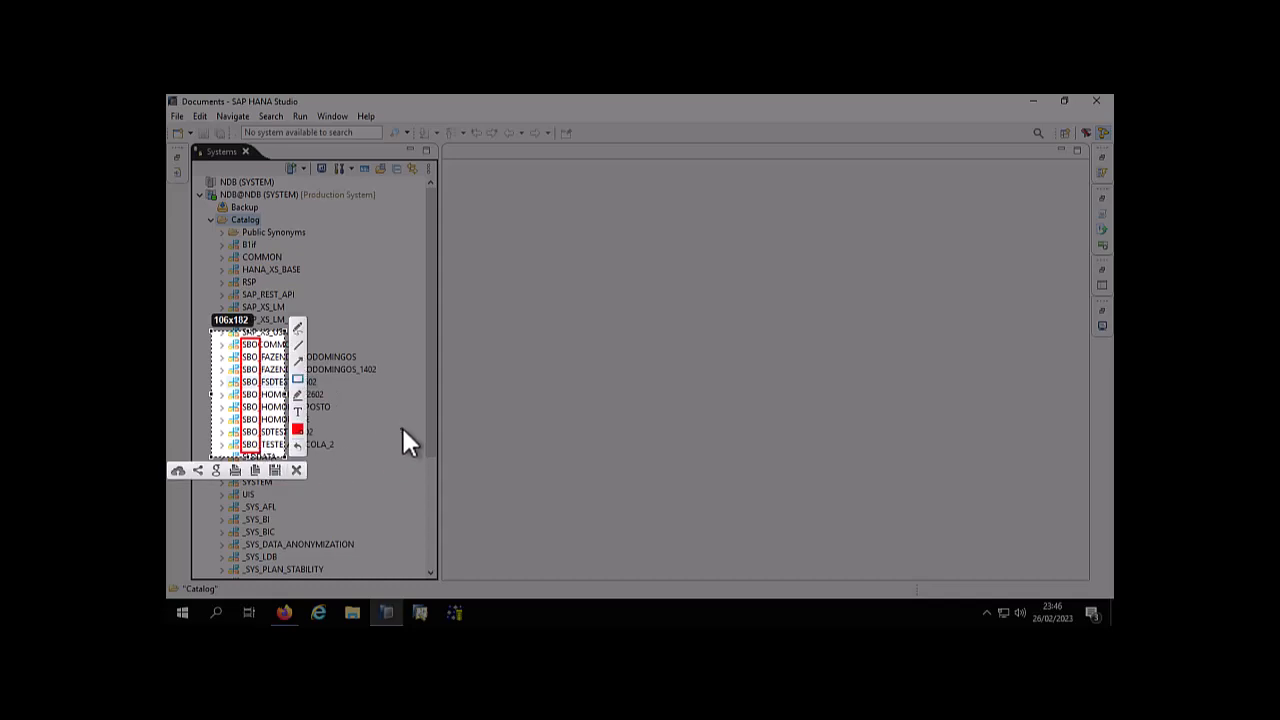
pyautogui.hotkey('ctrl', 'c')
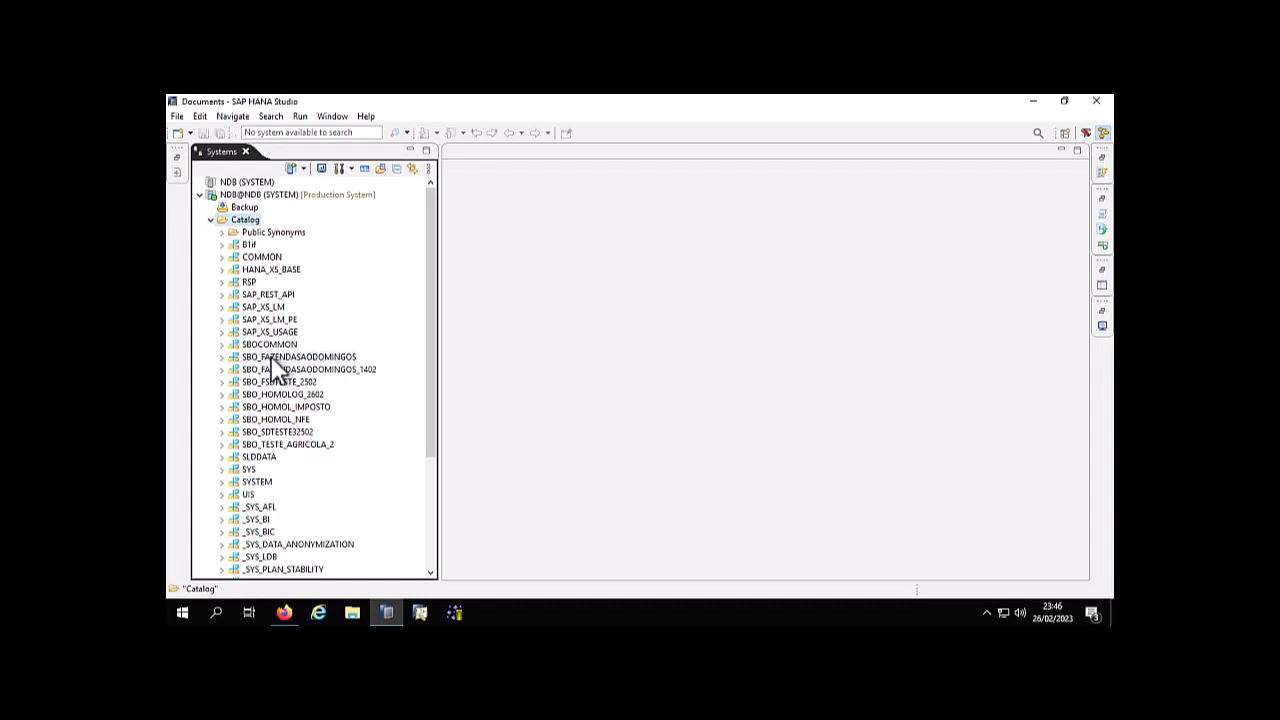
# Strike through every SBO_ schema except SBO_FAZENDASAODOMINGOS and SBO_HOMOLOG_2602 on a screen capture of the catalog, and discard the capture
pyautogui.press('Print')
pyautogui.moveTo(207, 333); pyautogui.dragTo(375, 463)
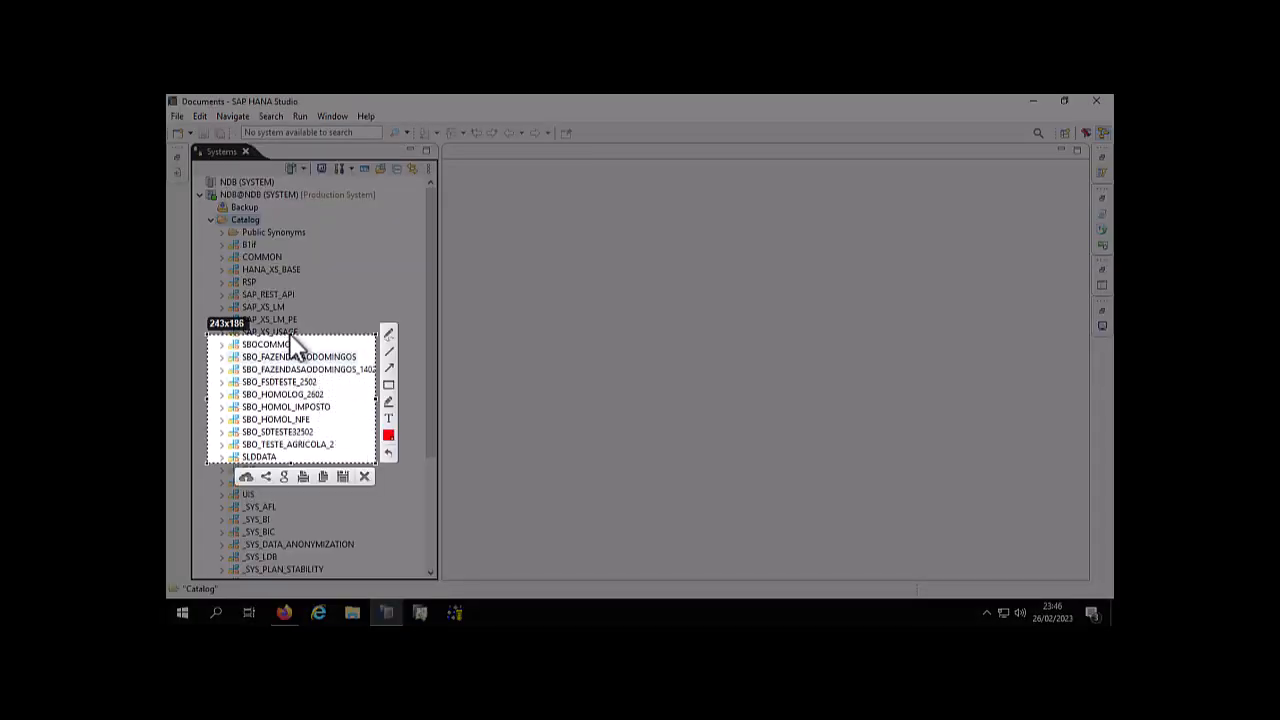
pyautogui.moveTo(290, 336); pyautogui.dragTo(293, 345)
pyautogui.moveTo(292, 463); pyautogui.dragTo(296, 454)
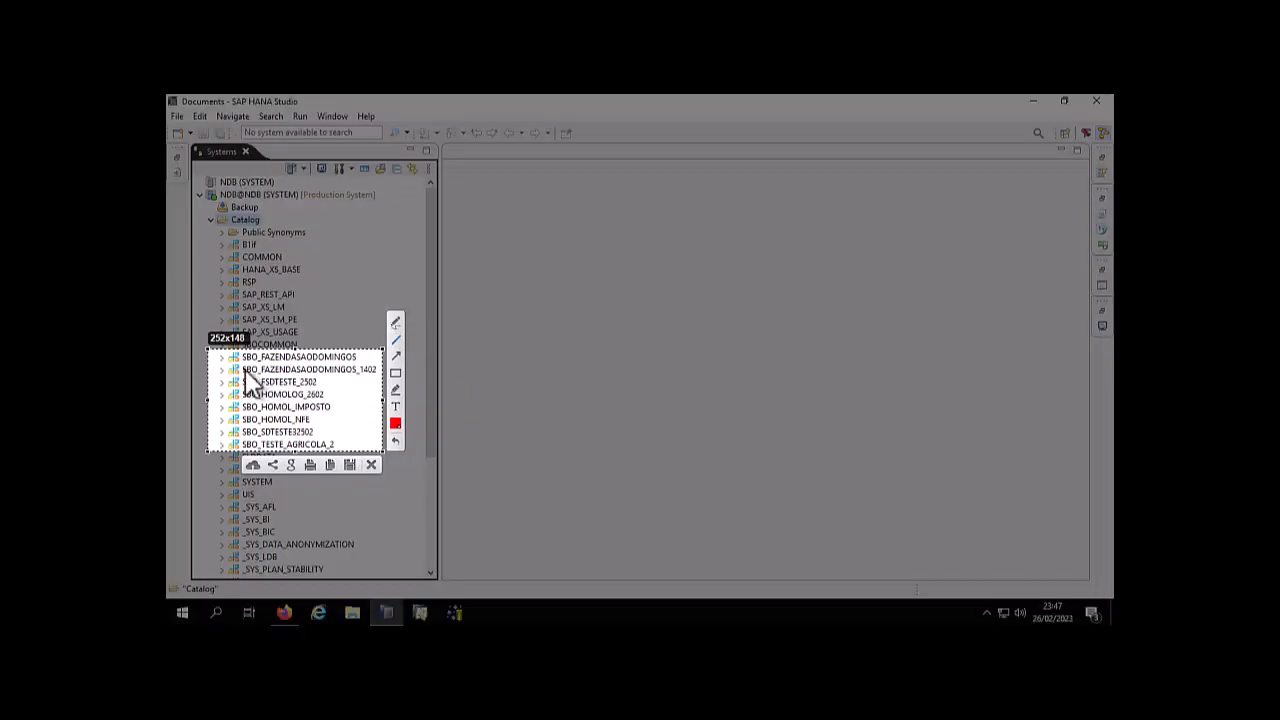
pyautogui.moveTo(243, 369); pyautogui.dragTo(370, 372)
pyautogui.moveTo(243, 382); pyautogui.dragTo(318, 382)
pyautogui.moveTo(246, 408); pyautogui.dragTo(332, 407)
pyautogui.moveTo(243, 420)
pyautogui.mouseDown()
pyautogui.moveTo(316, 420)
pyautogui.moveTo(318, 432)
pyautogui.mouseUp()
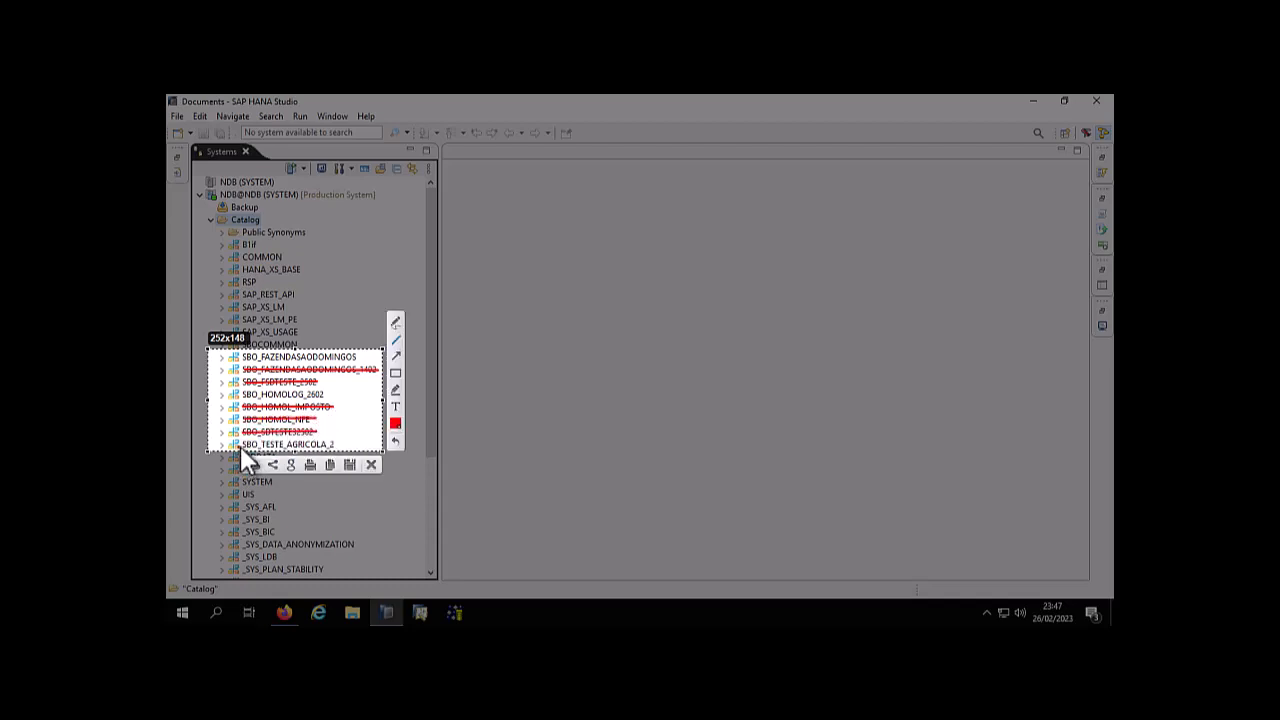
pyautogui.moveTo(240, 446); pyautogui.dragTo(343, 442)
pyautogui.press('Escape')
# Start deleting the schema SBO_FAZENDASAODOMINGOS_1402 from the catalog
pyautogui.rightClick(311, 369)
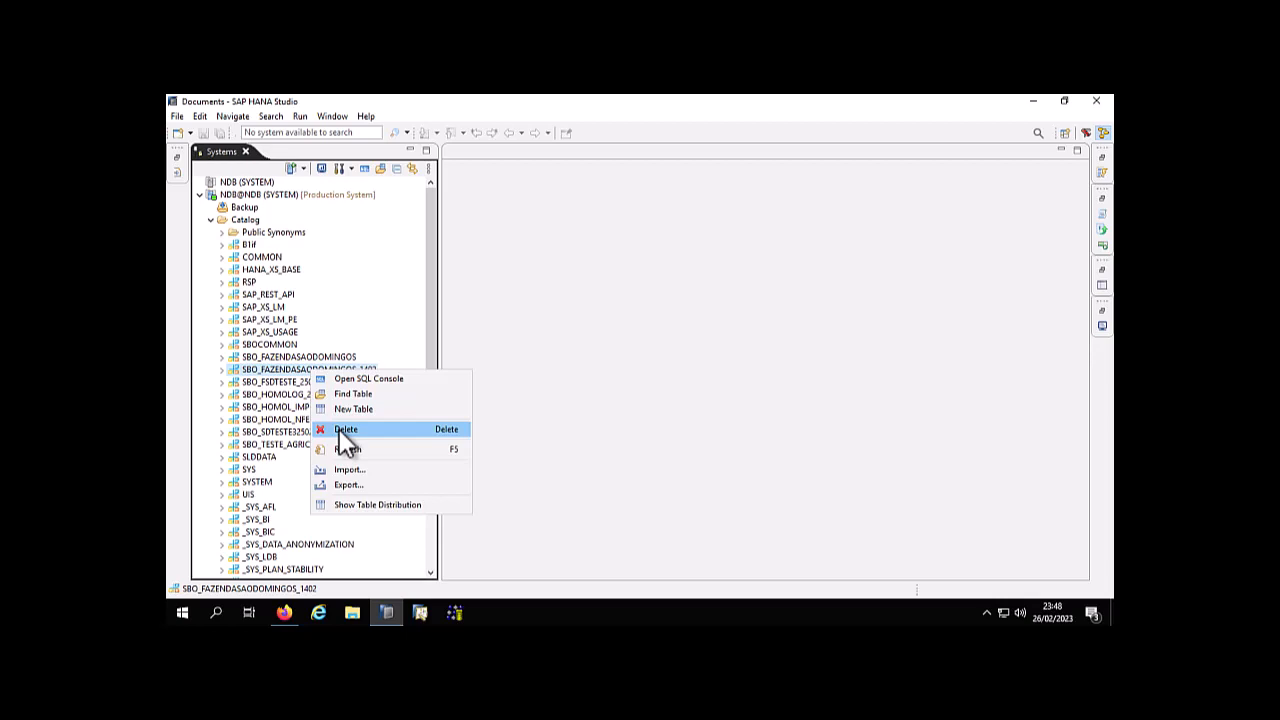
pyautogui.click(339, 431)
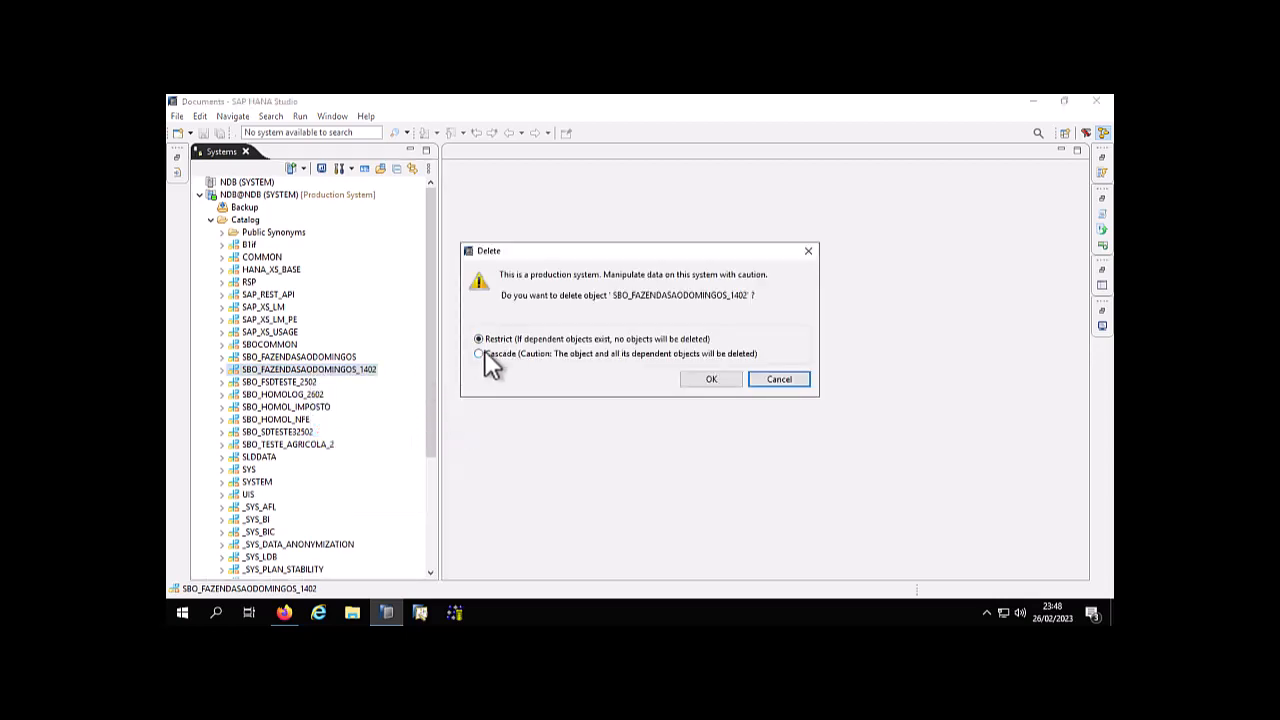
# Frame the Delete dialog, set to the Cascade option, in a screen capture and change the annotation color to red
pyautogui.press('Print')
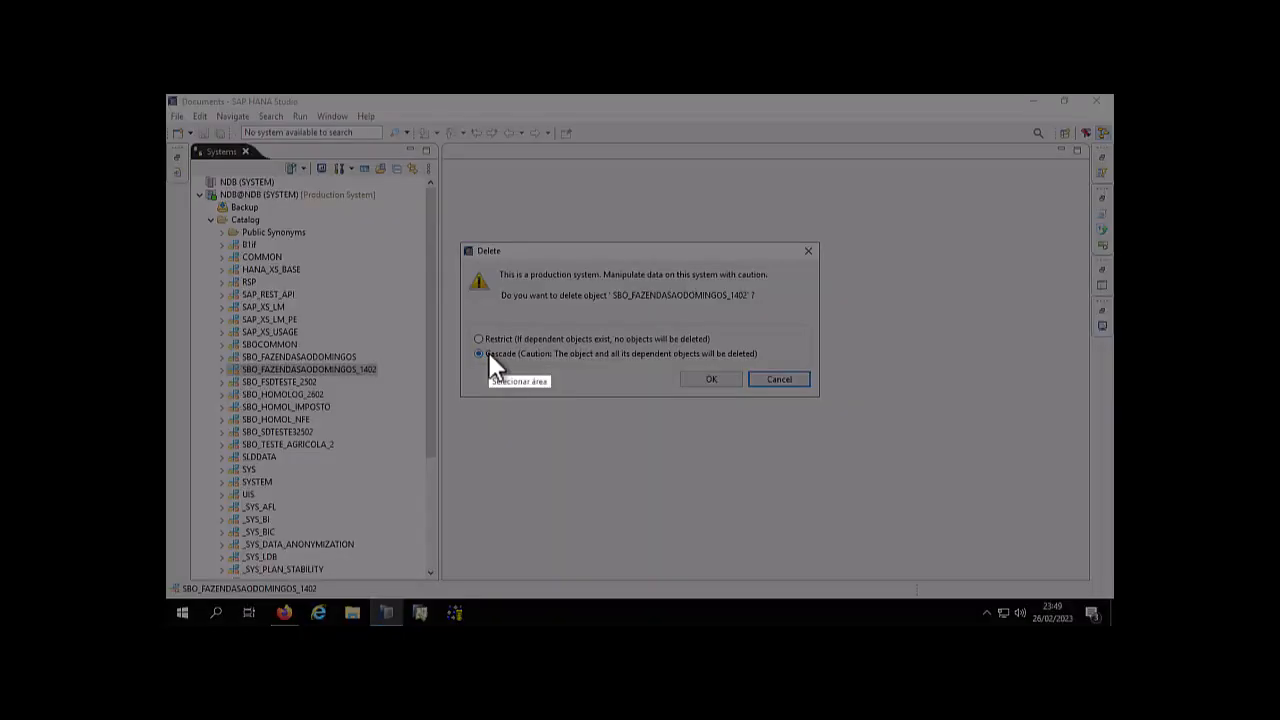
pyautogui.moveTo(461, 240)
pyautogui.mouseDown()
pyautogui.moveTo(571, 334)
pyautogui.moveTo(808, 368)
pyautogui.moveTo(818, 400)
pyautogui.mouseUp()
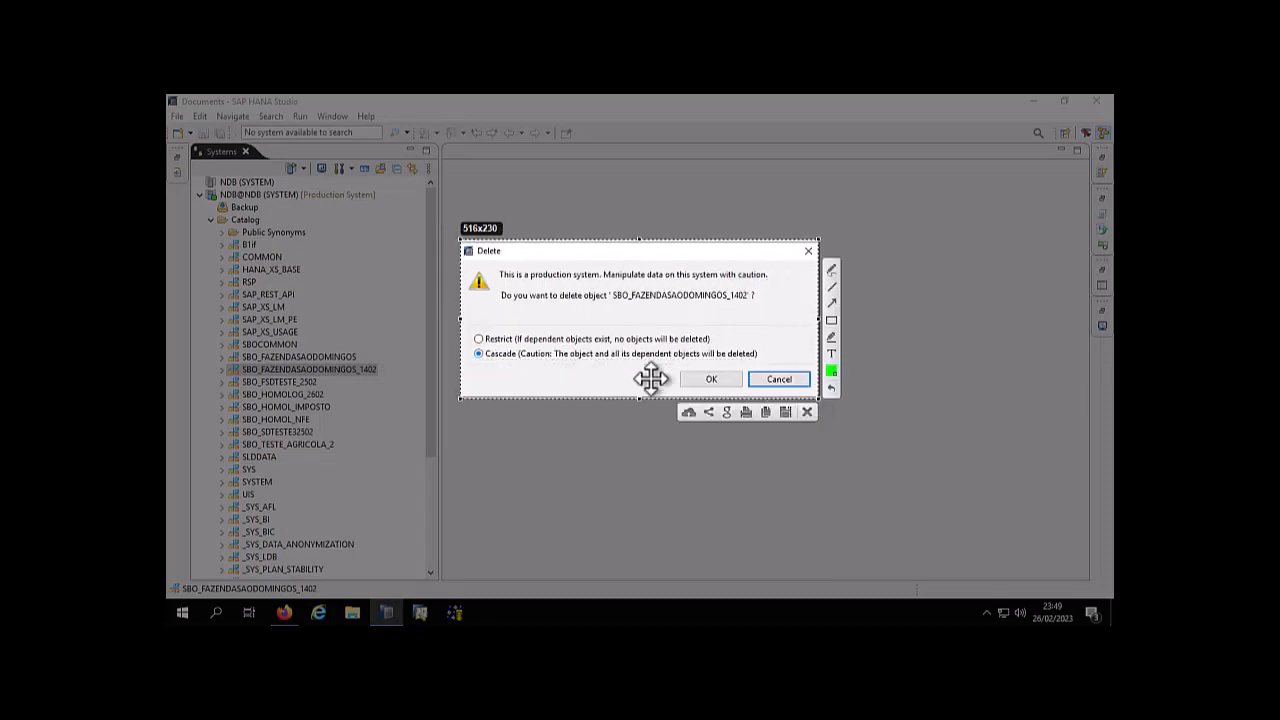
pyautogui.click(830, 371)
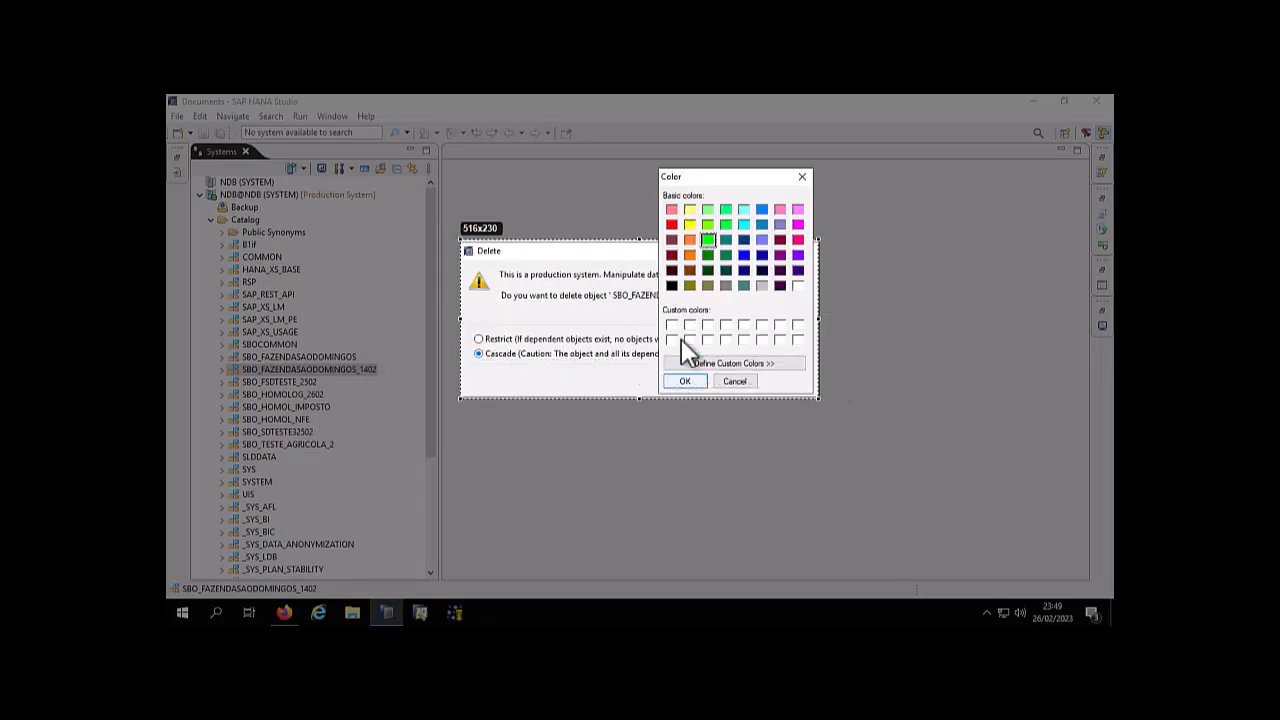
pyautogui.click(671, 224)
pyautogui.click(685, 381)
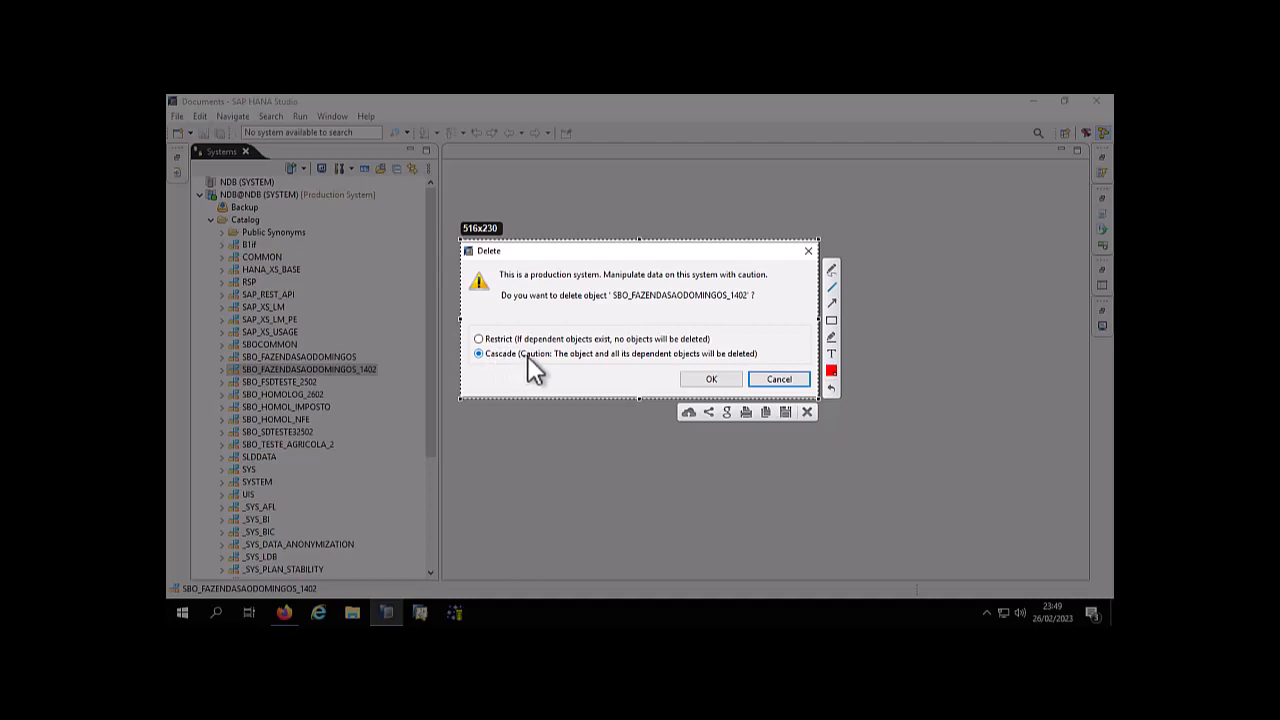
# Box and underline the word Caution on the capture, and underline the Cascade warning about deleting the object and all its dependent objects
pyautogui.moveTo(521, 361); pyautogui.dragTo(548, 361)
pyautogui.moveTo(517, 346); pyautogui.dragTo(545, 358)
pyautogui.moveTo(598, 360); pyautogui.dragTo(601, 361)
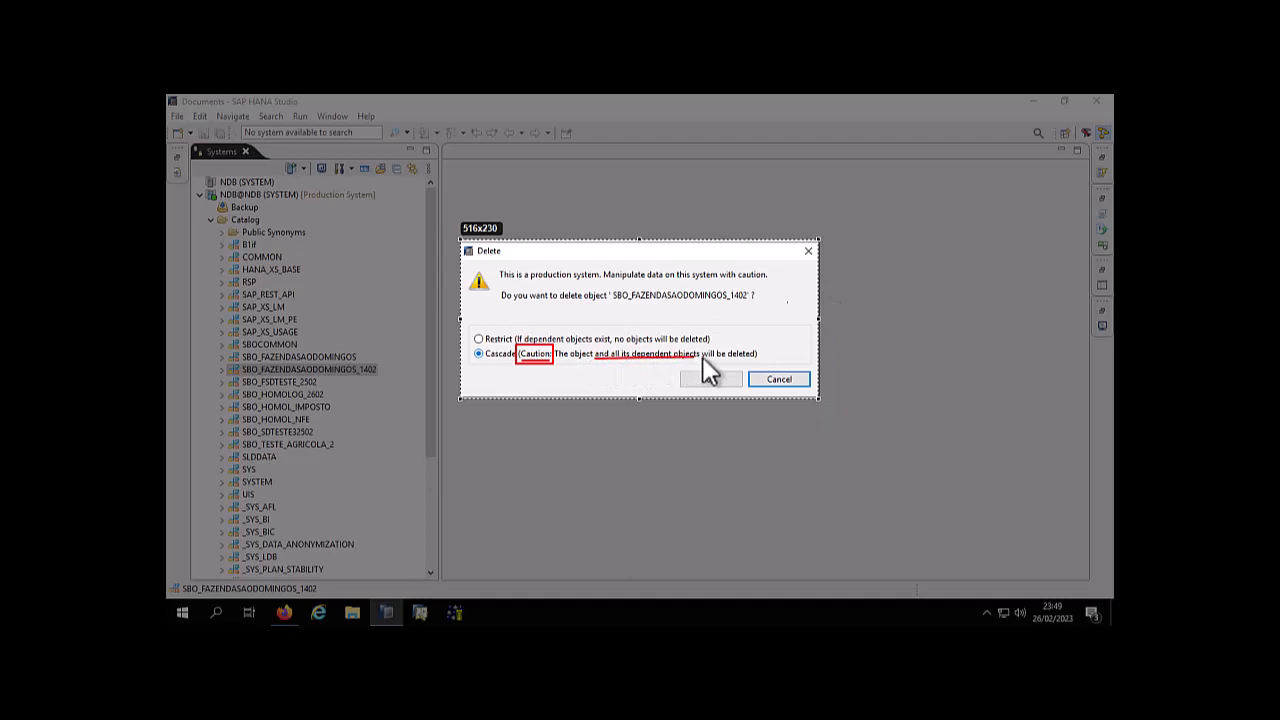
pyautogui.moveTo(746, 358); pyautogui.dragTo(757, 362)
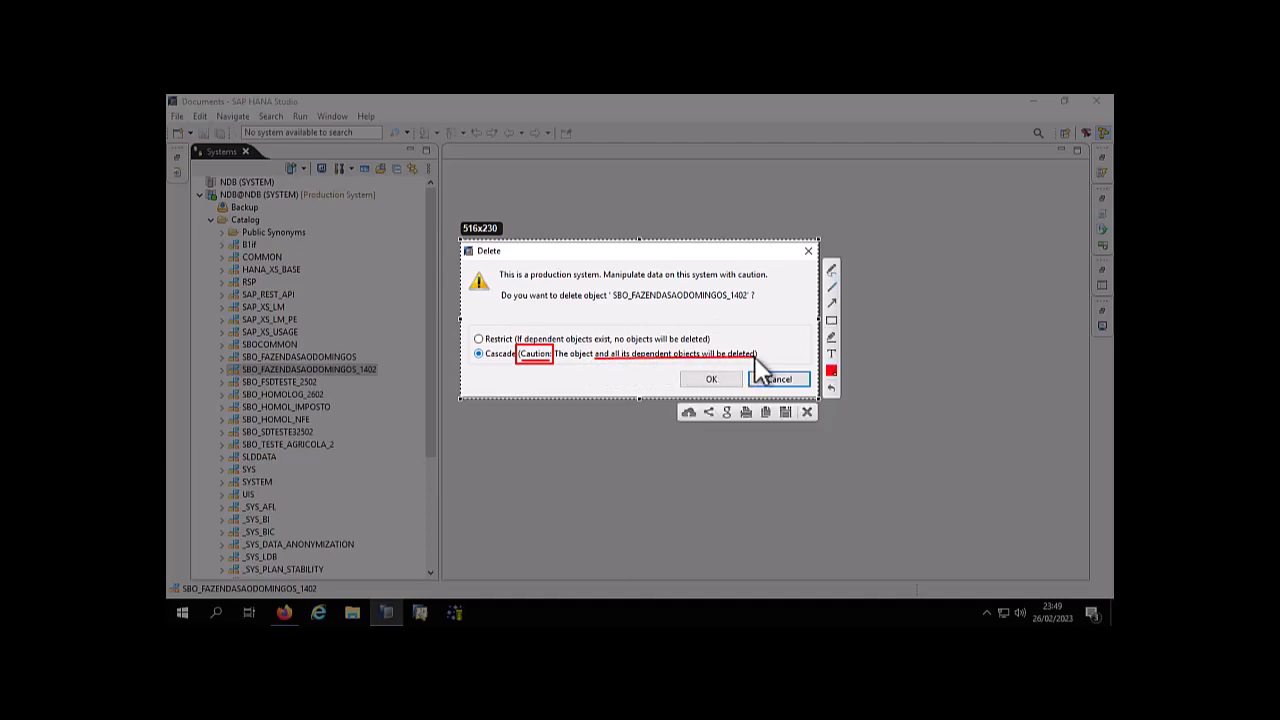
pyautogui.click(832, 387)
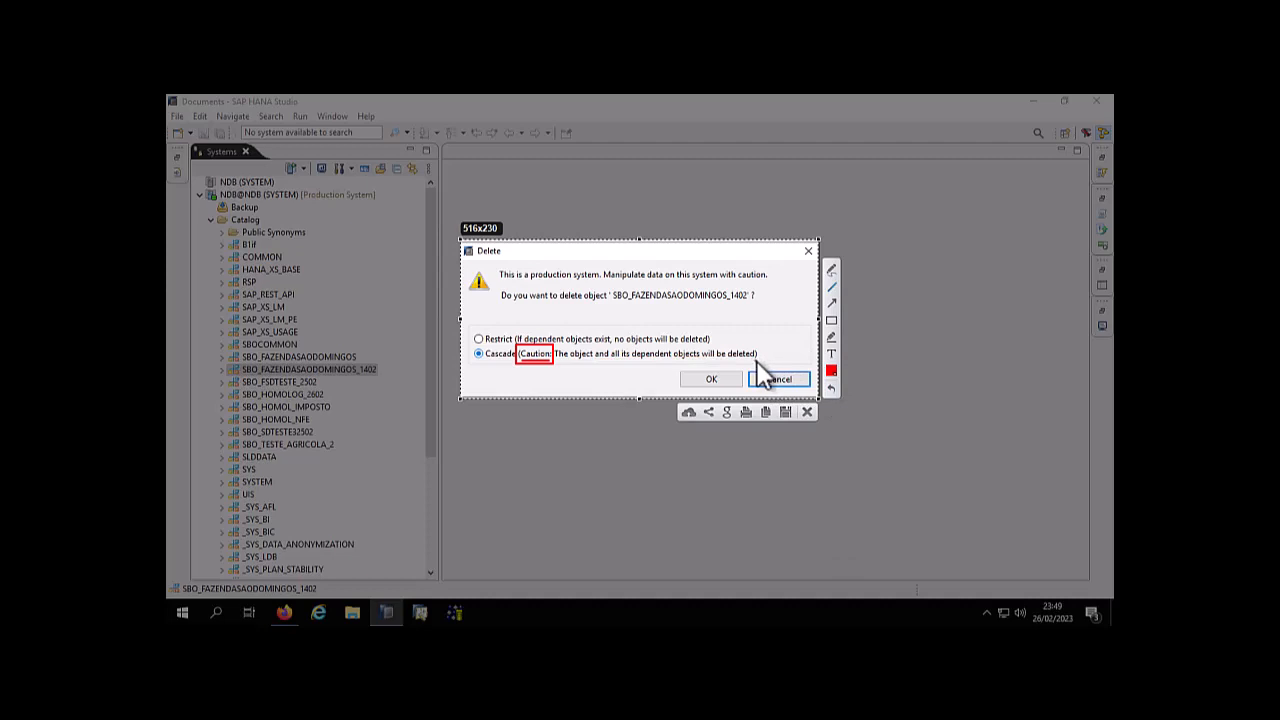
pyautogui.moveTo(757, 360); pyautogui.dragTo(572, 361)
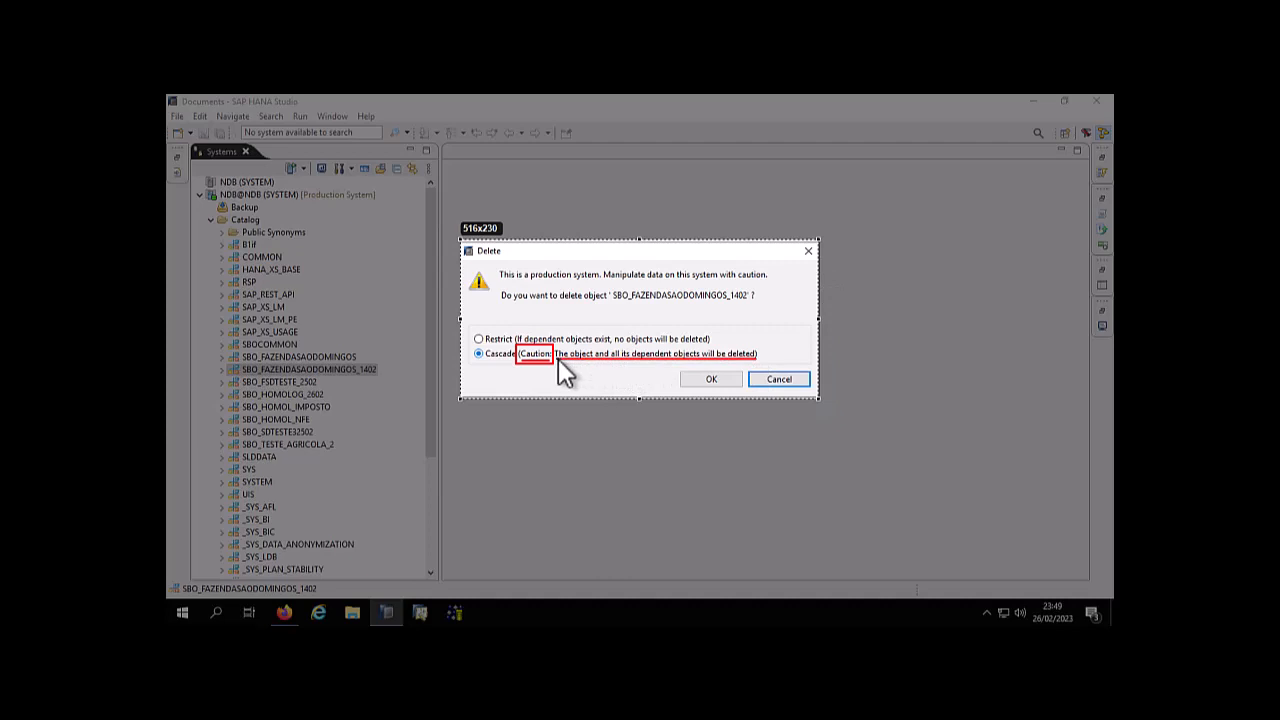
# Close the capture and delete the schemas SBO_FAZENDASAODOMINGOS_1402 and SBO_SDTESTE32502 with the Cascade option
pyautogui.moveTo(558, 361); pyautogui.dragTo(558, 361)
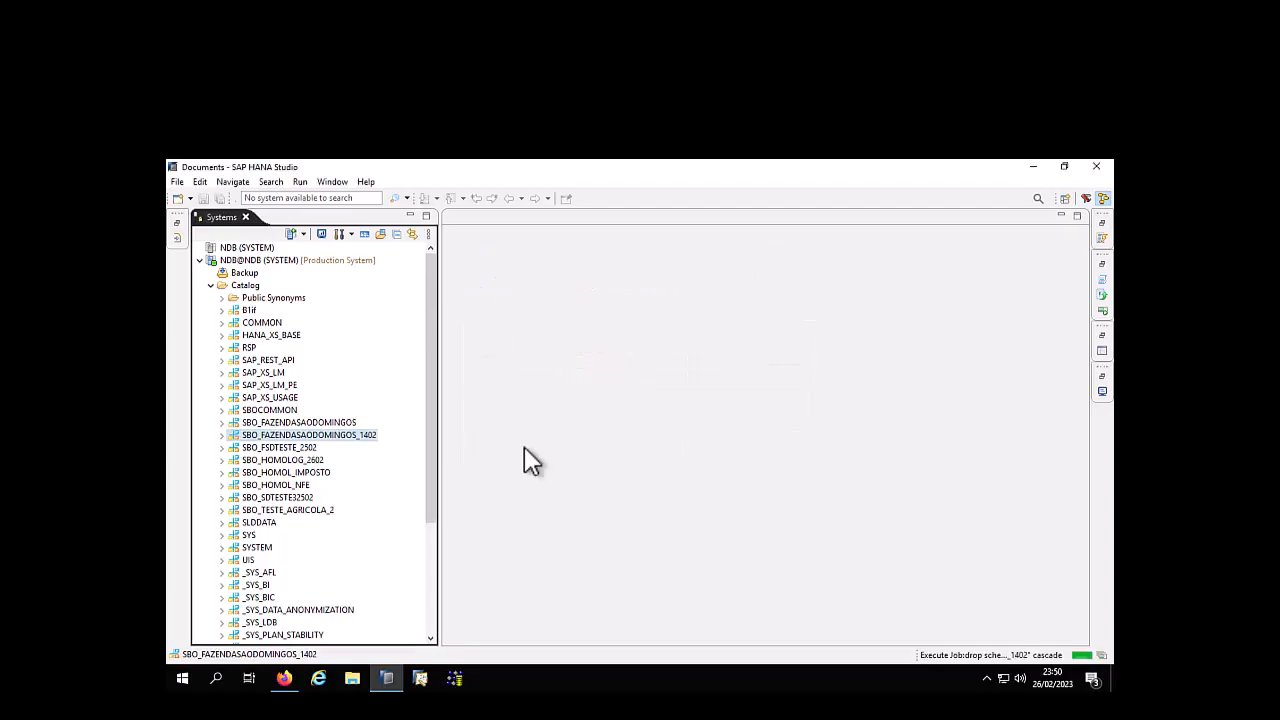
pyautogui.rightClick(268, 486)
pyautogui.click(306, 544)
pyautogui.click(712, 444)
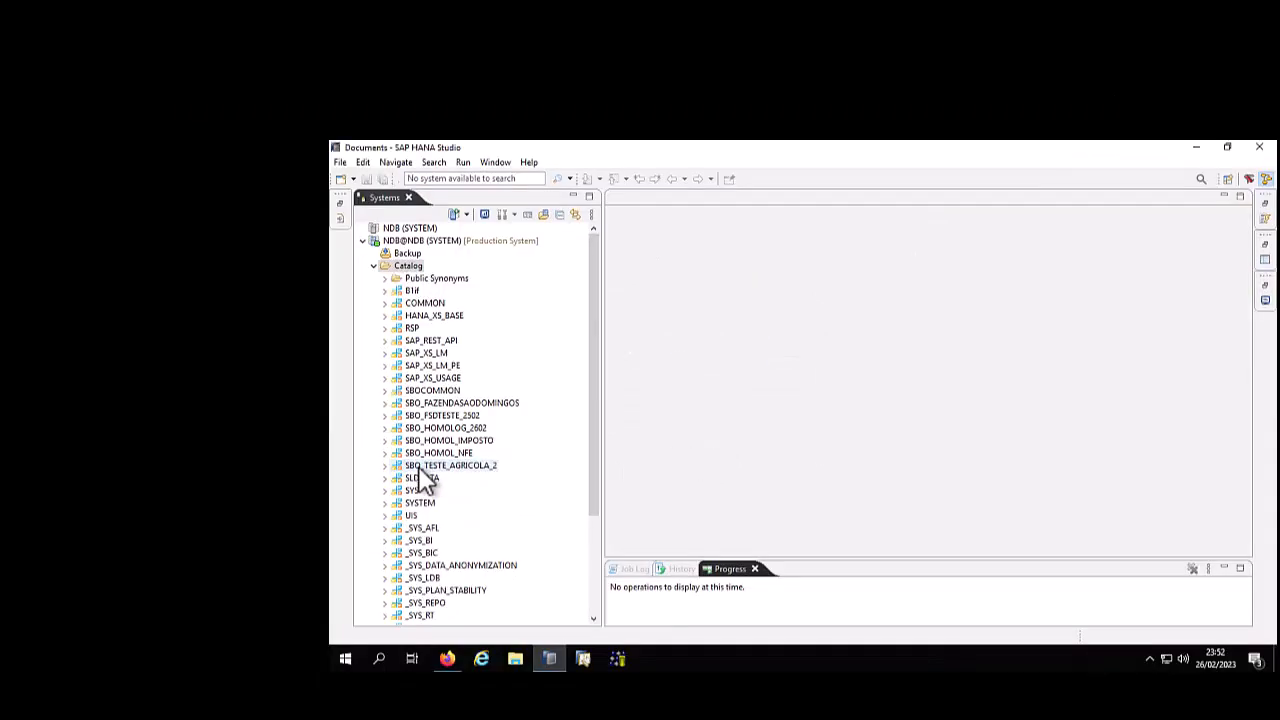
# Delete the schema SBO_TESTE_AGRICOLA_2 from the catalog with the Cascade option
pyautogui.rightClick(418, 466)
pyautogui.click(450, 516)
pyautogui.click(711, 409)
pyautogui.press('Return')
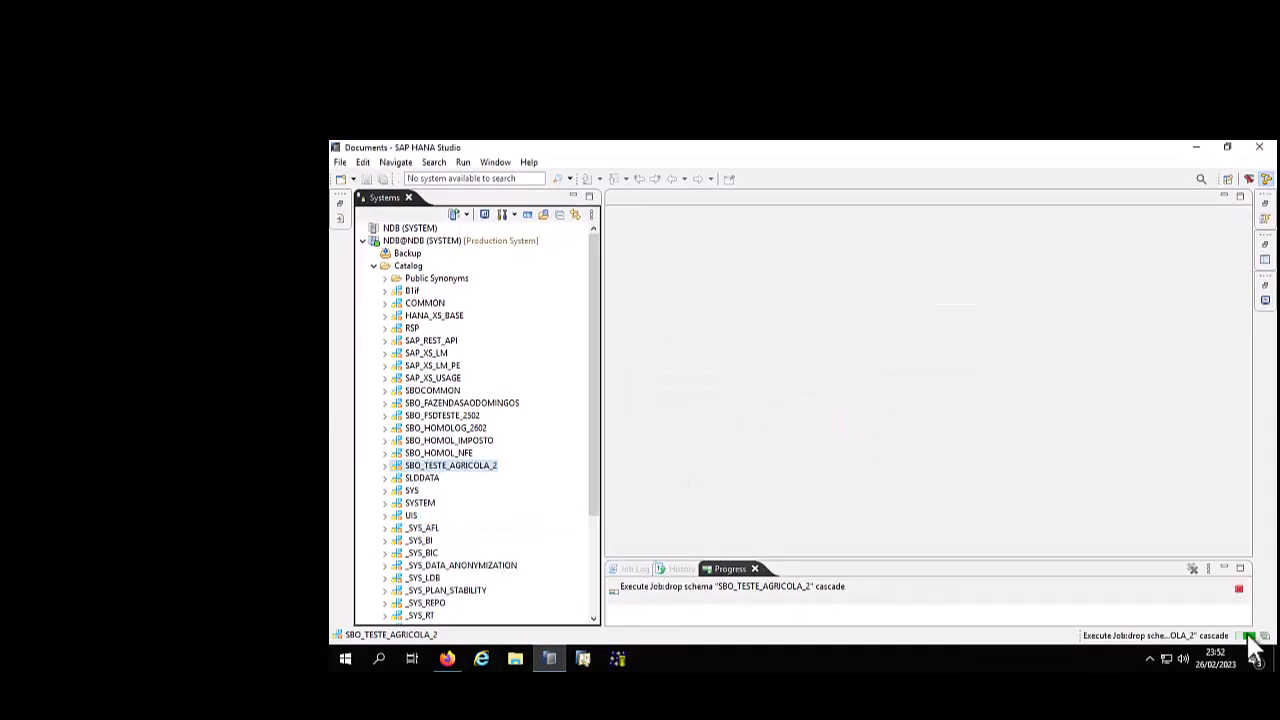
# Delete the schemas SBO_HOMOL_NFE and SBO_FSDTESTE_2502 from the catalog with the Cascade option
pyautogui.rightClick(430, 453)
pyautogui.click(455, 503)
pyautogui.click(728, 400)
pyautogui.click(874, 425)
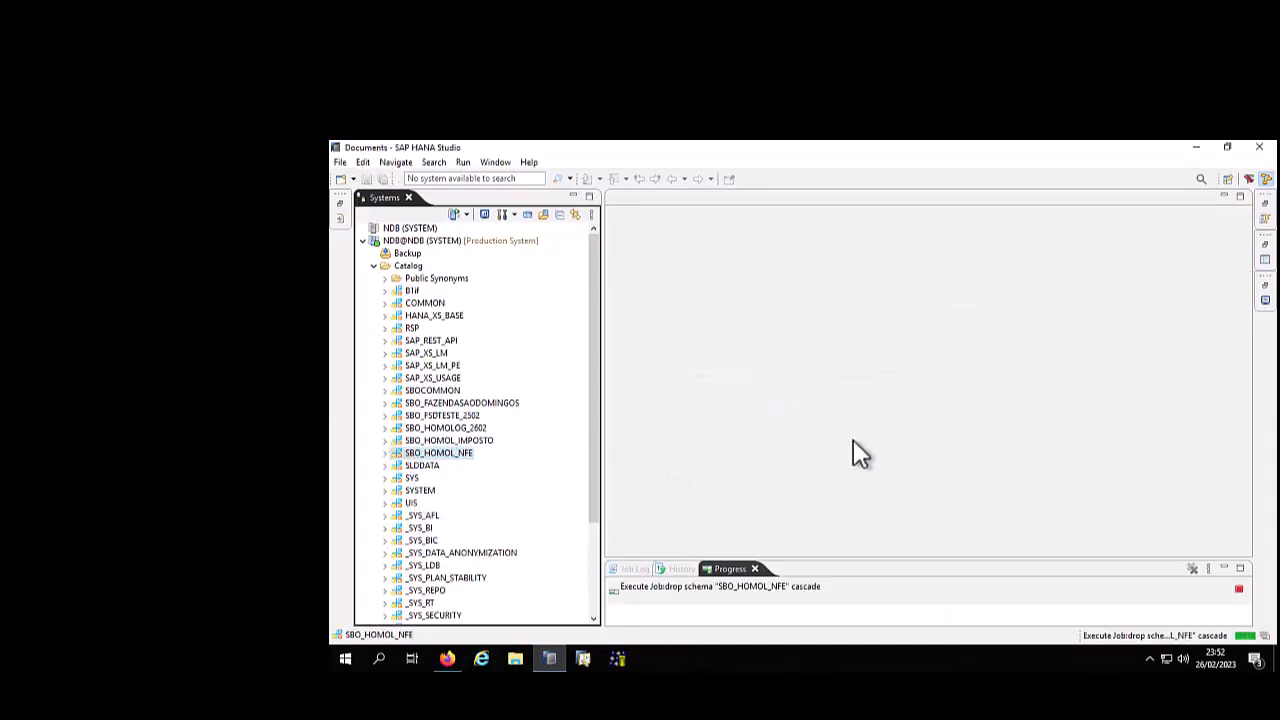
pyautogui.rightClick(440, 415)
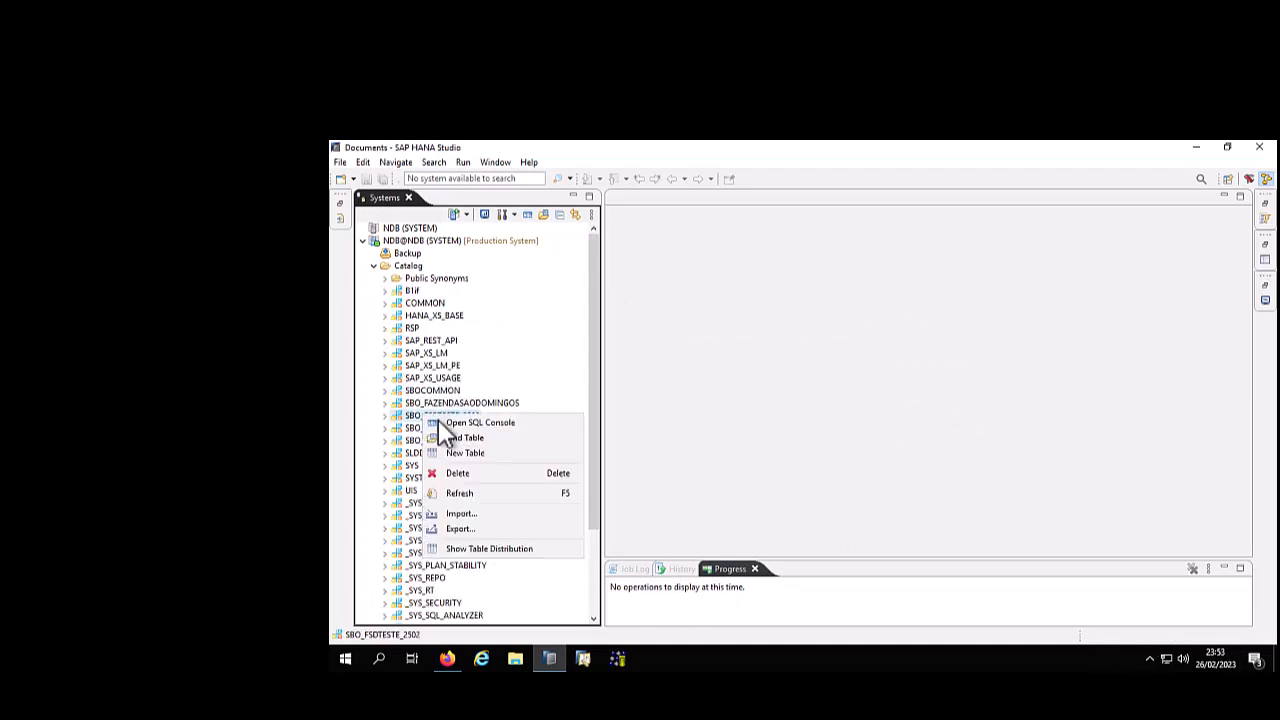
pyautogui.click(455, 466)
pyautogui.click(728, 400)
pyautogui.click(874, 425)
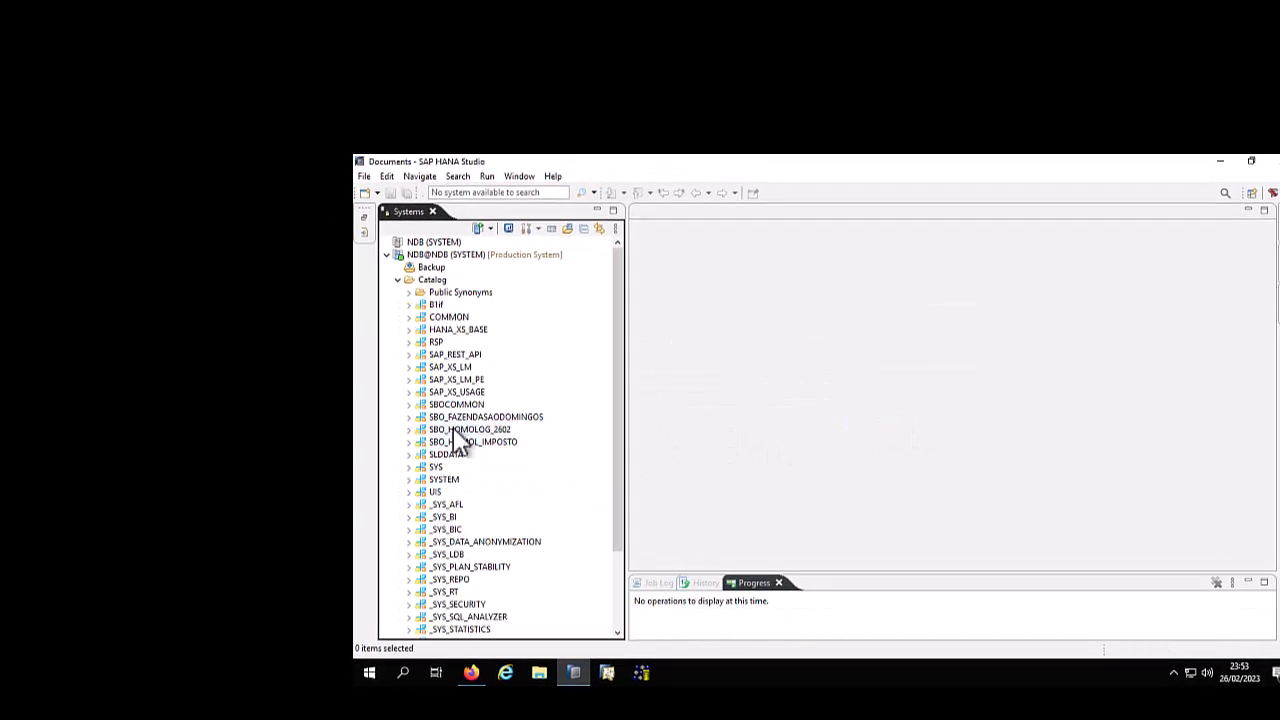
# Check the remaining SBO_ schemas in the catalog, from SBO_HOMOL_IMPOSTO to SBO_FAZENDASAODOMINGOS and SBO_HOMOLOG_2602
pyautogui.click(438, 416)
pyautogui.click(437, 427)
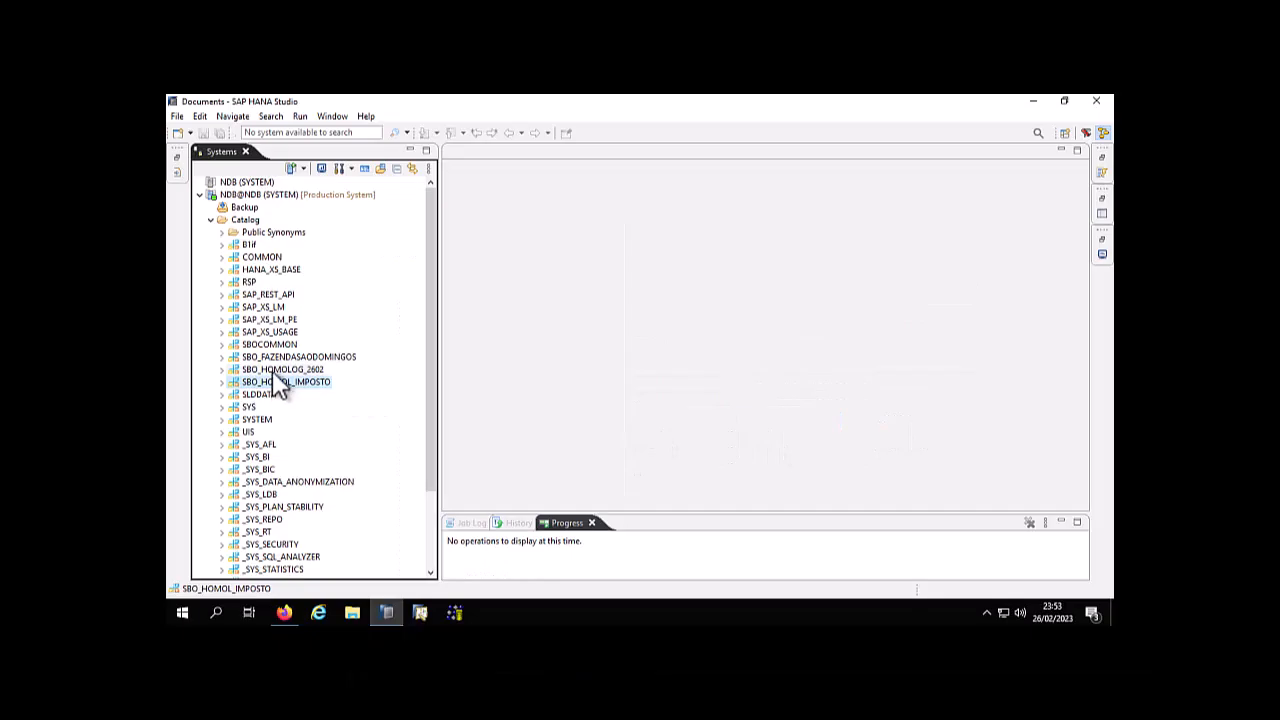
pyautogui.click(277, 371)
pyautogui.click(283, 358)
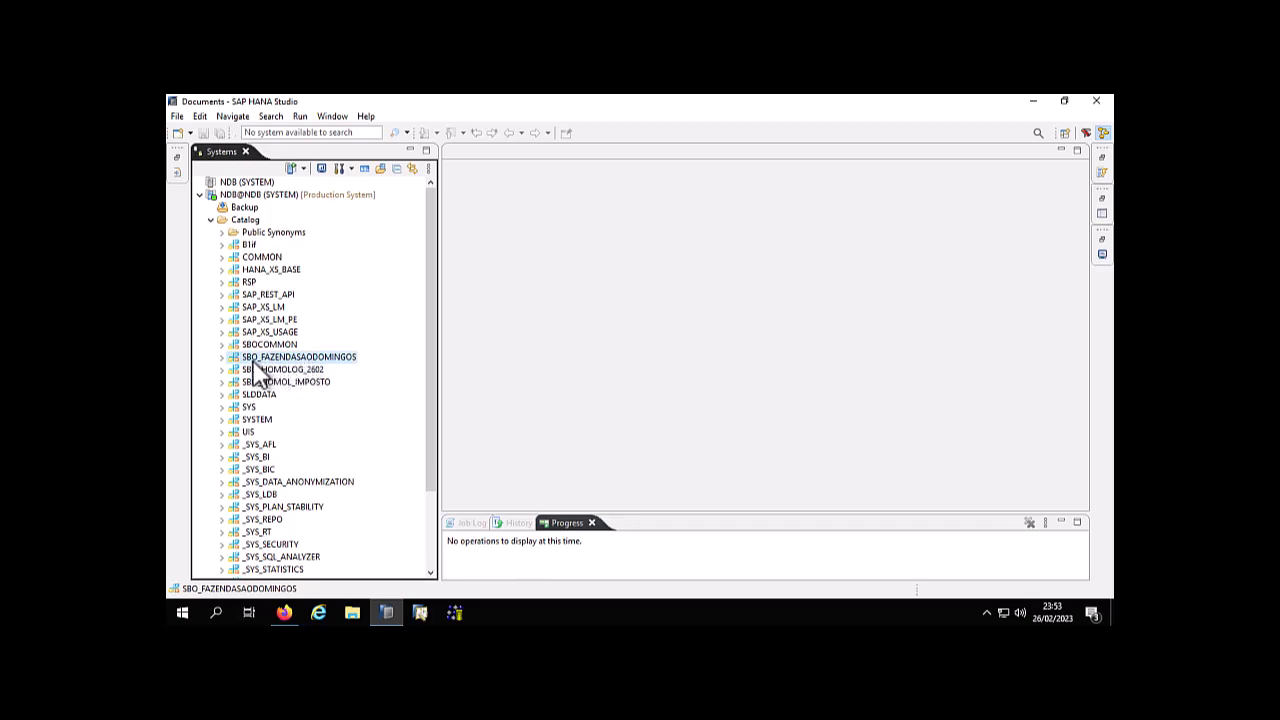
pyautogui.click(295, 369)
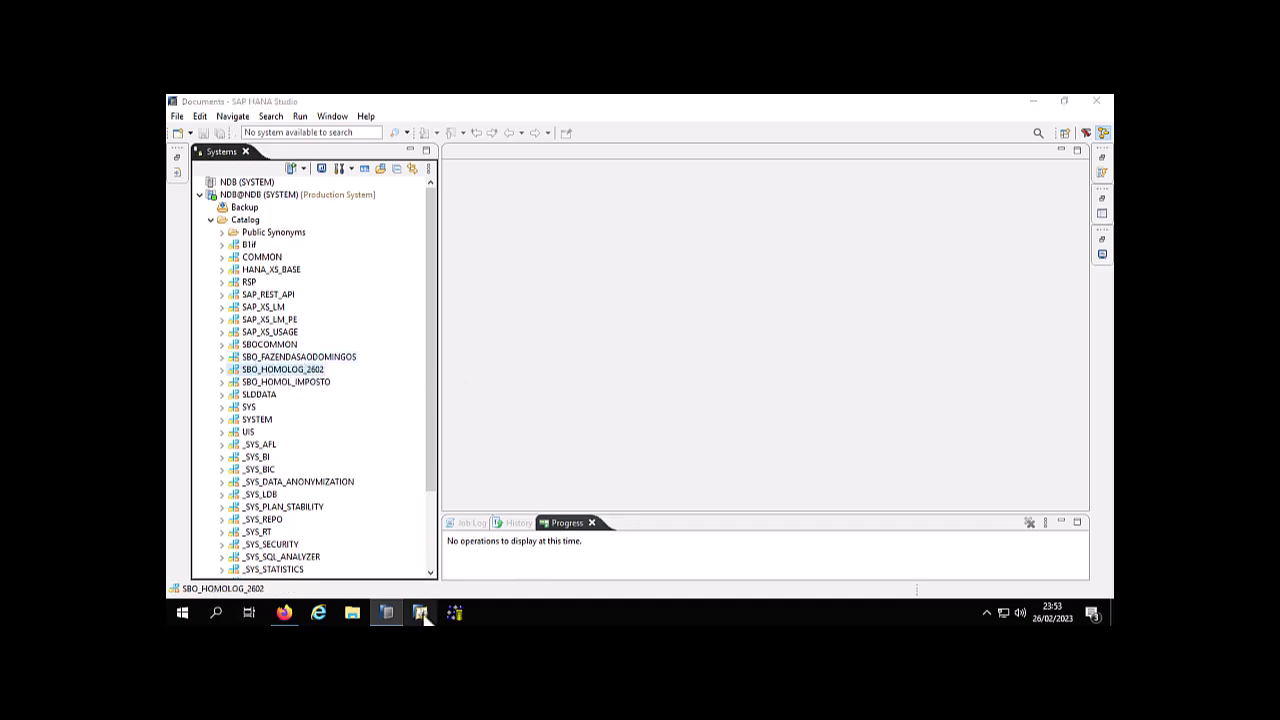
# Start the SAP Business One Client (64-bit) as administrator and open the company selection
pyautogui.rightClick(420, 612)
pyautogui.rightClick(397, 562)
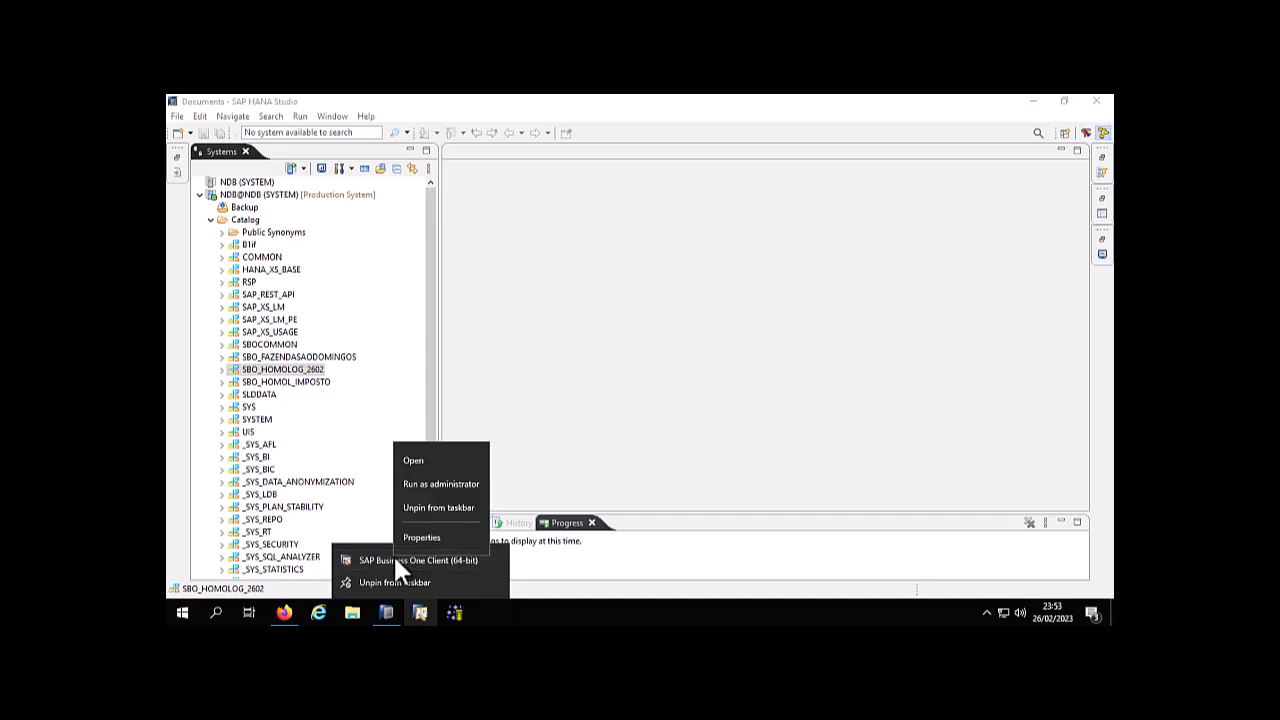
pyautogui.click(419, 484)
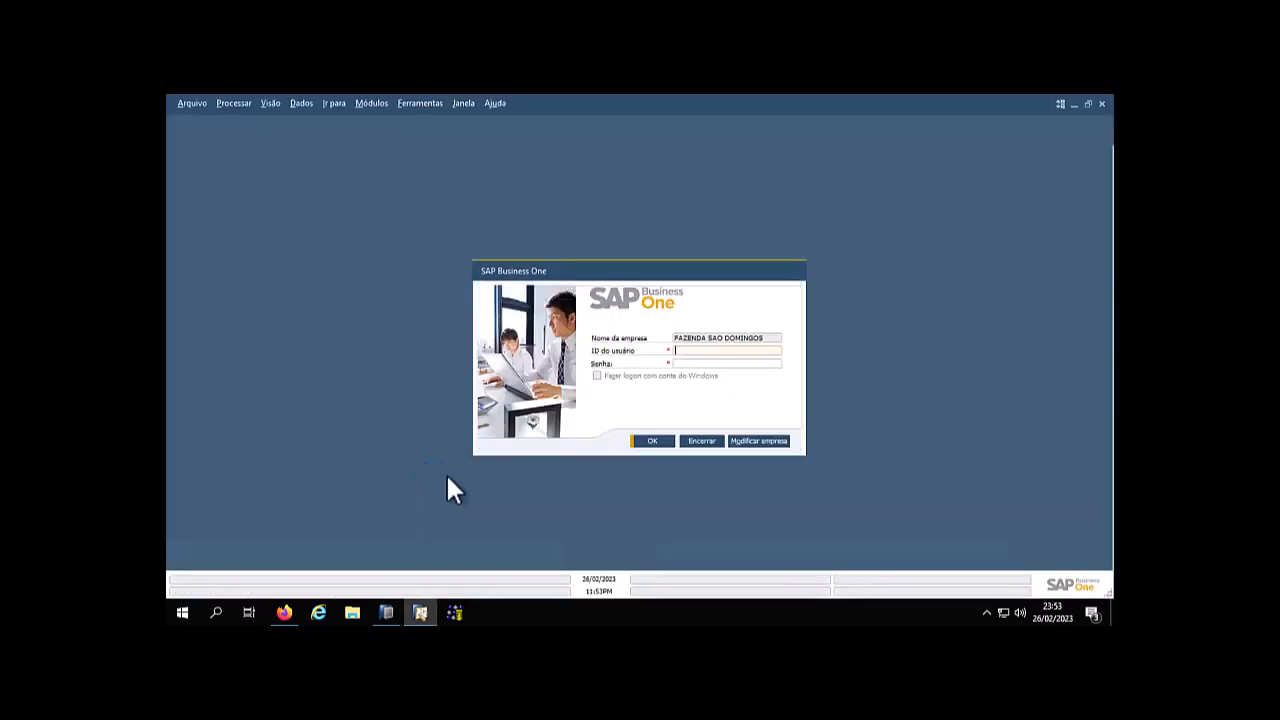
pyautogui.click(755, 441)
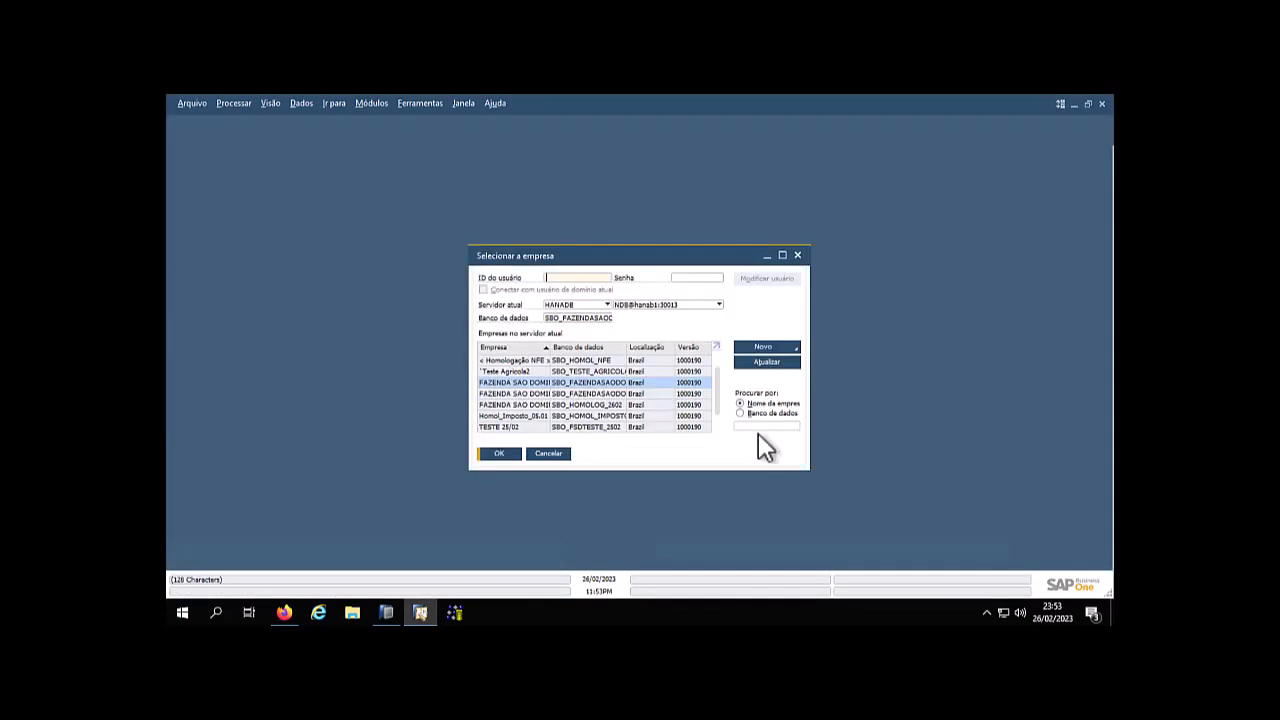
# Fit the Empresa column to its names and frame the Selecionar a empresa dialog in a screen capture
pyautogui.doubleClick(551, 347)
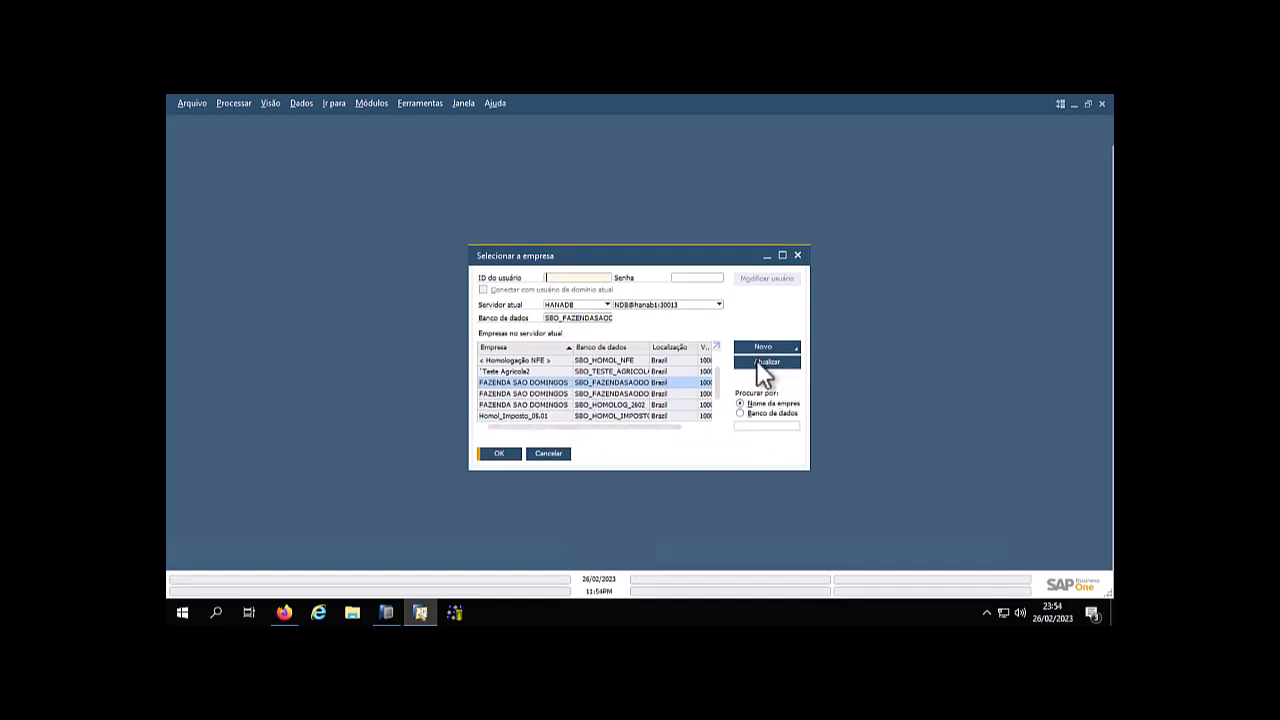
pyautogui.press('Print')
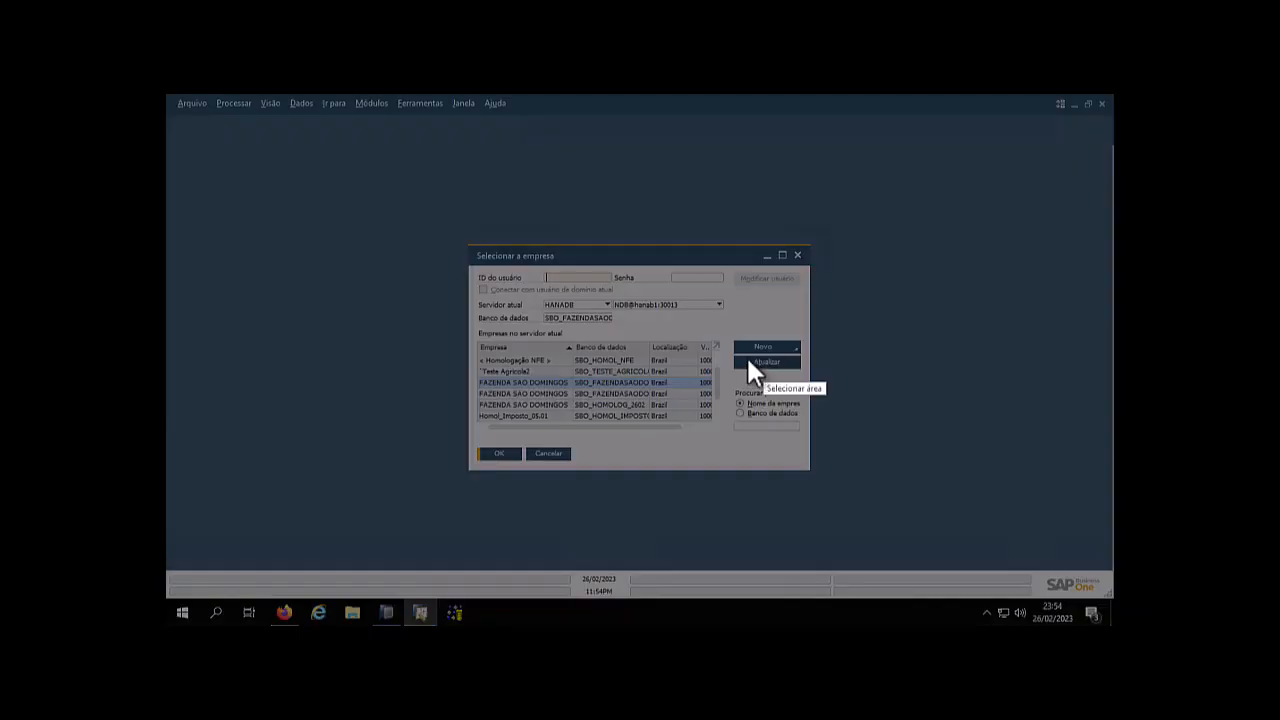
pyautogui.moveTo(470, 244); pyautogui.dragTo(808, 468)
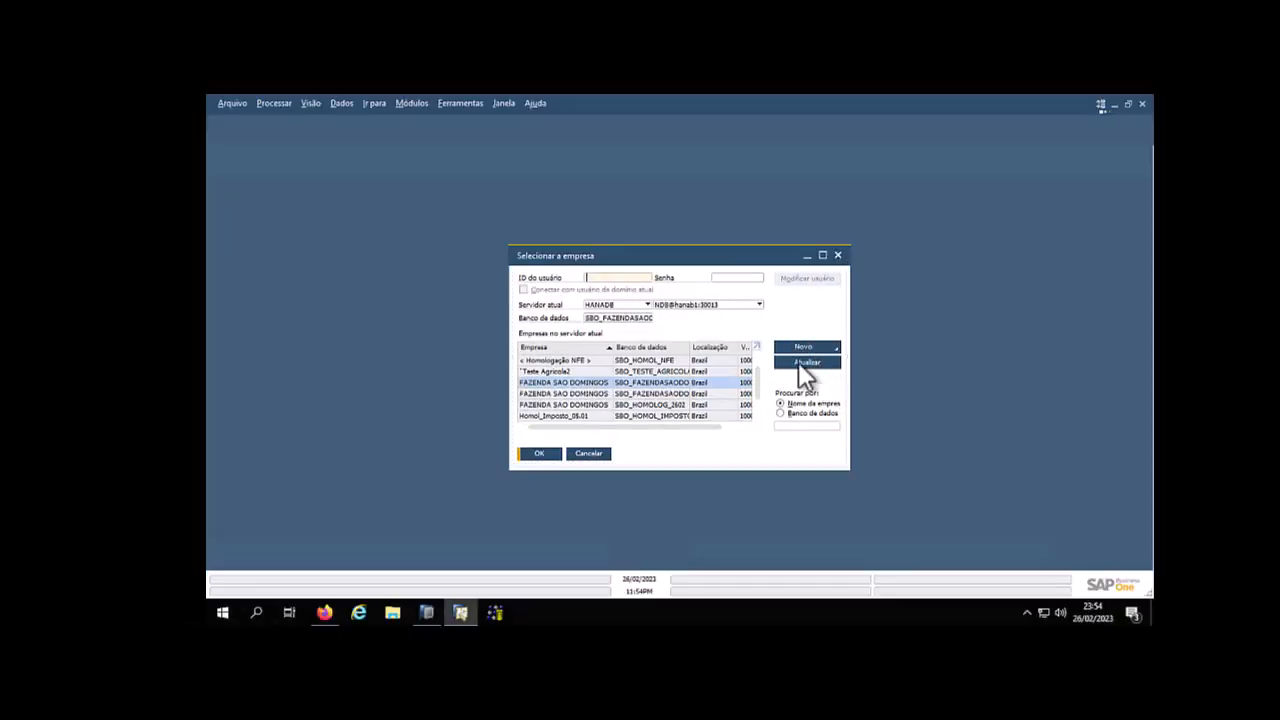
# Refresh the company list and log in to the company on database SBO_HOMOLOG_2602 with user ID manager and its password
pyautogui.click(799, 363)
pyautogui.click(528, 374)
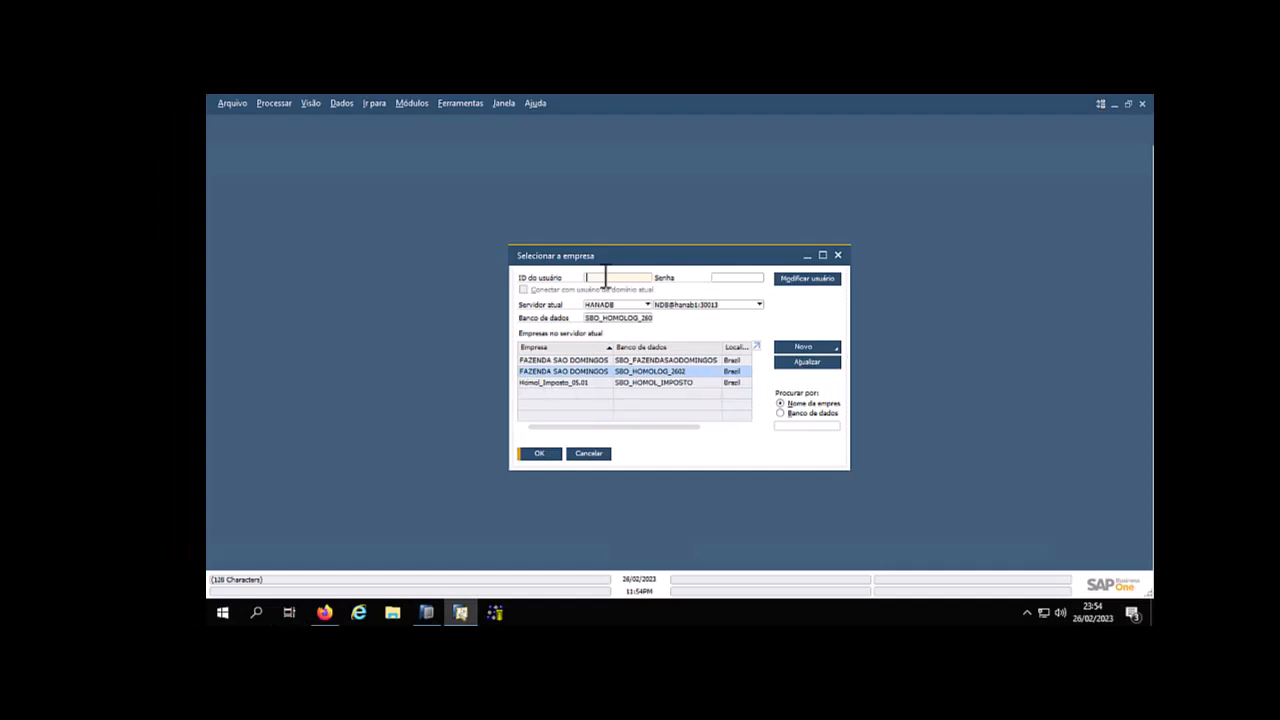
pyautogui.write('manager')
pyautogui.press('Tab')
pyautogui.write('••••••••')
pyautogui.press('Return')
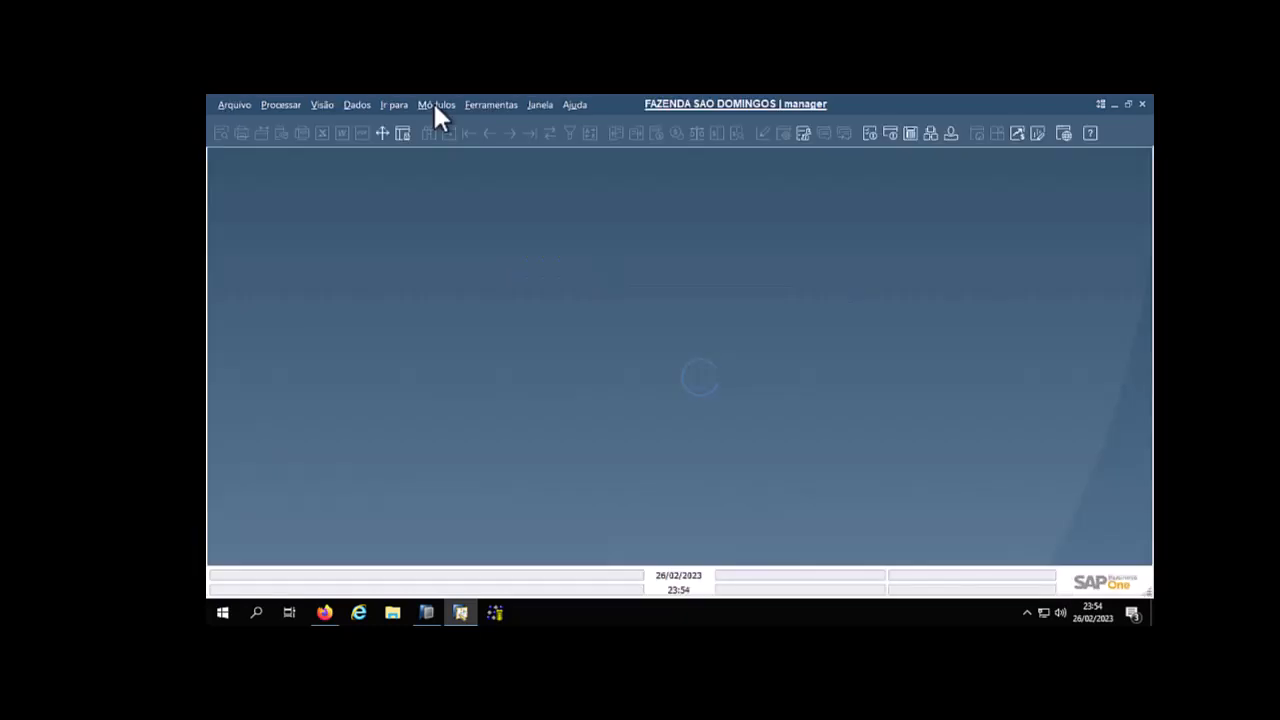
# Open the company details under system initialization and set the company name to <<Homologação-26/02>>
pyautogui.click(435, 105)
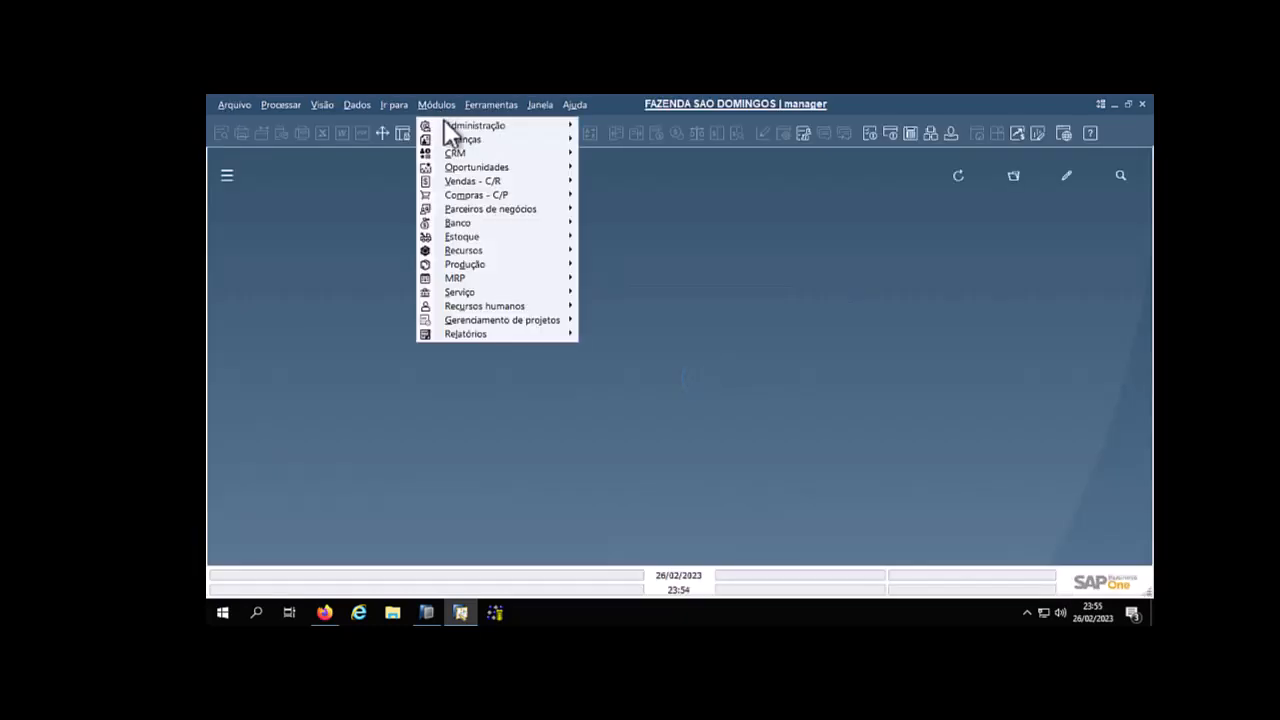
pyautogui.moveTo(462, 125)
pyautogui.moveTo(738, 170)
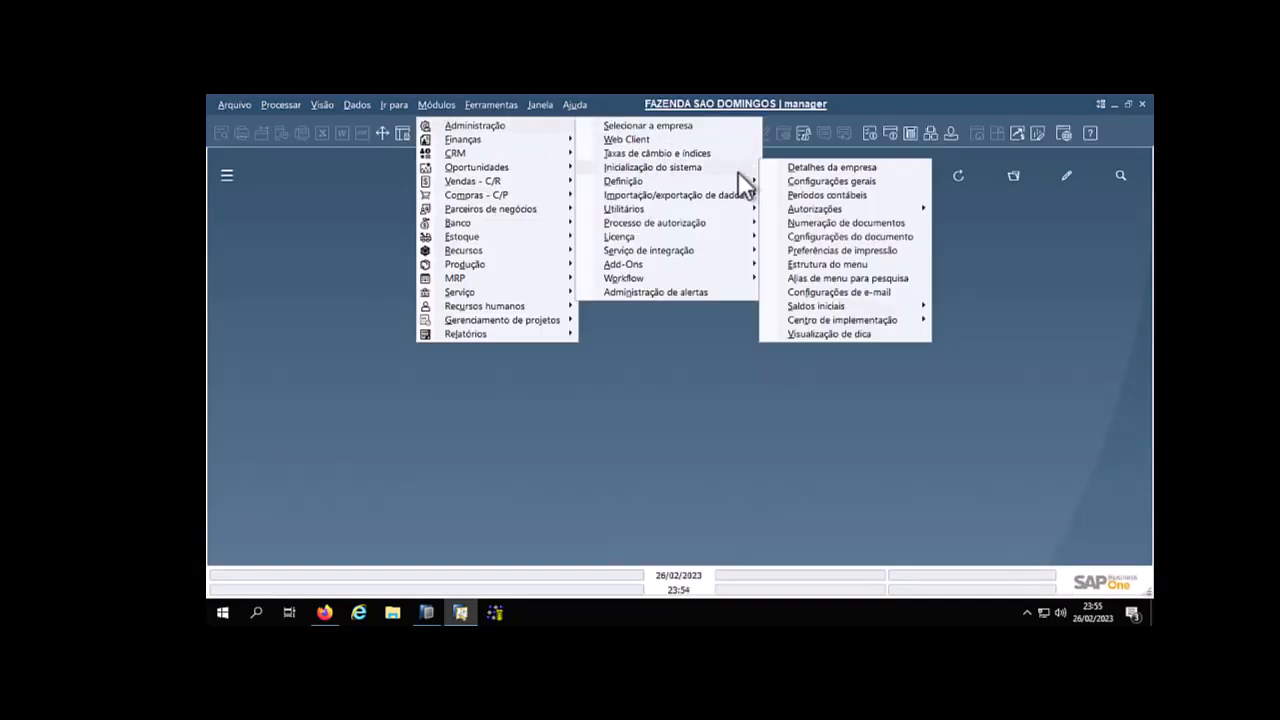
pyautogui.click(828, 168)
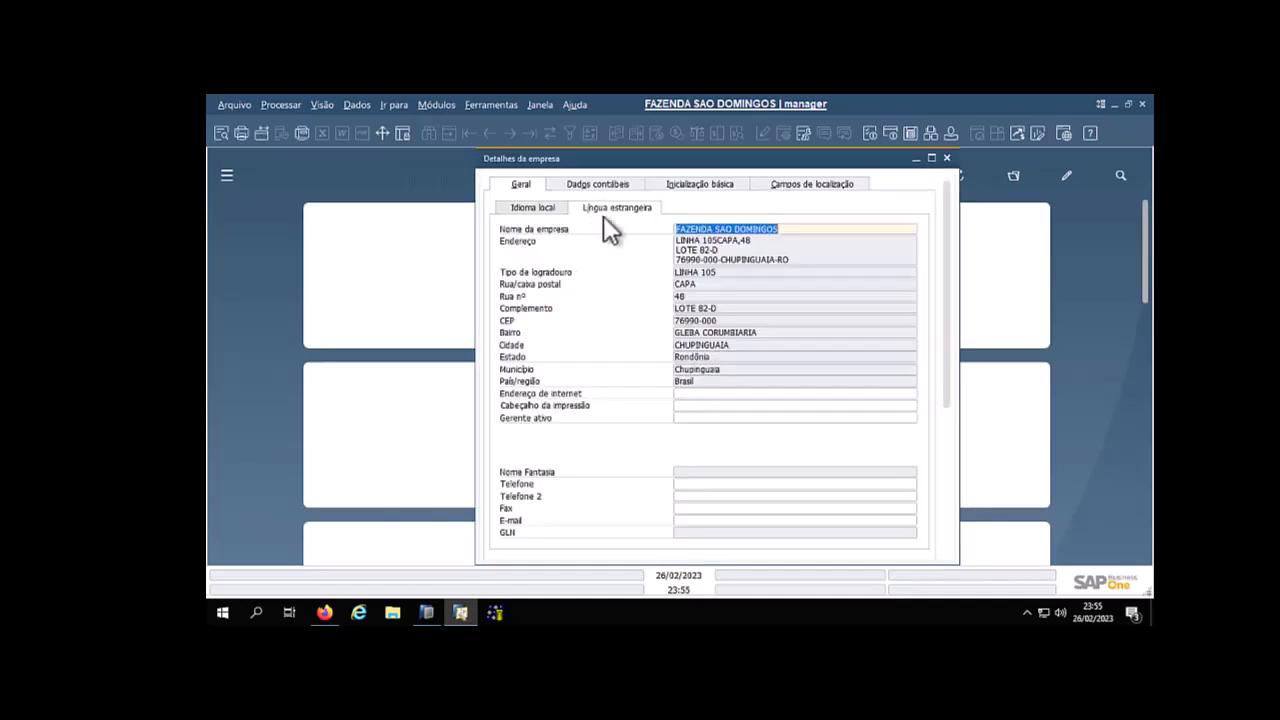
pyautogui.write('<')
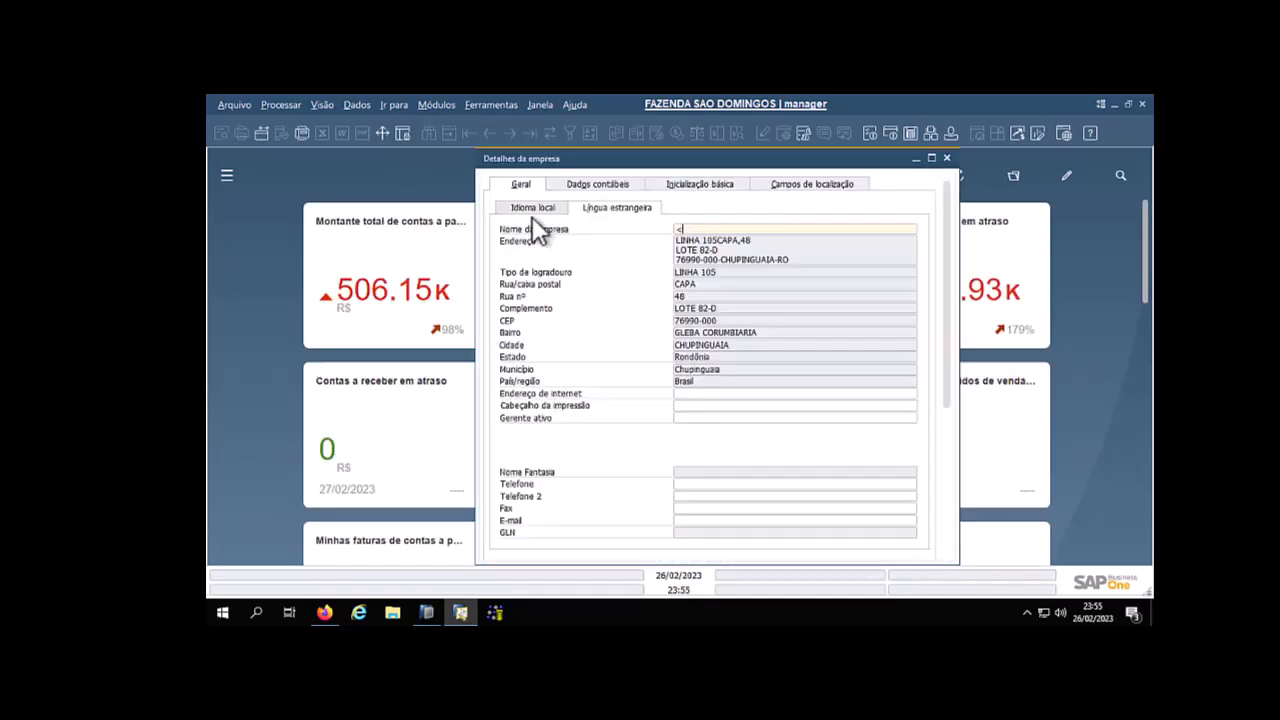
pyautogui.write('Homologacão-26')
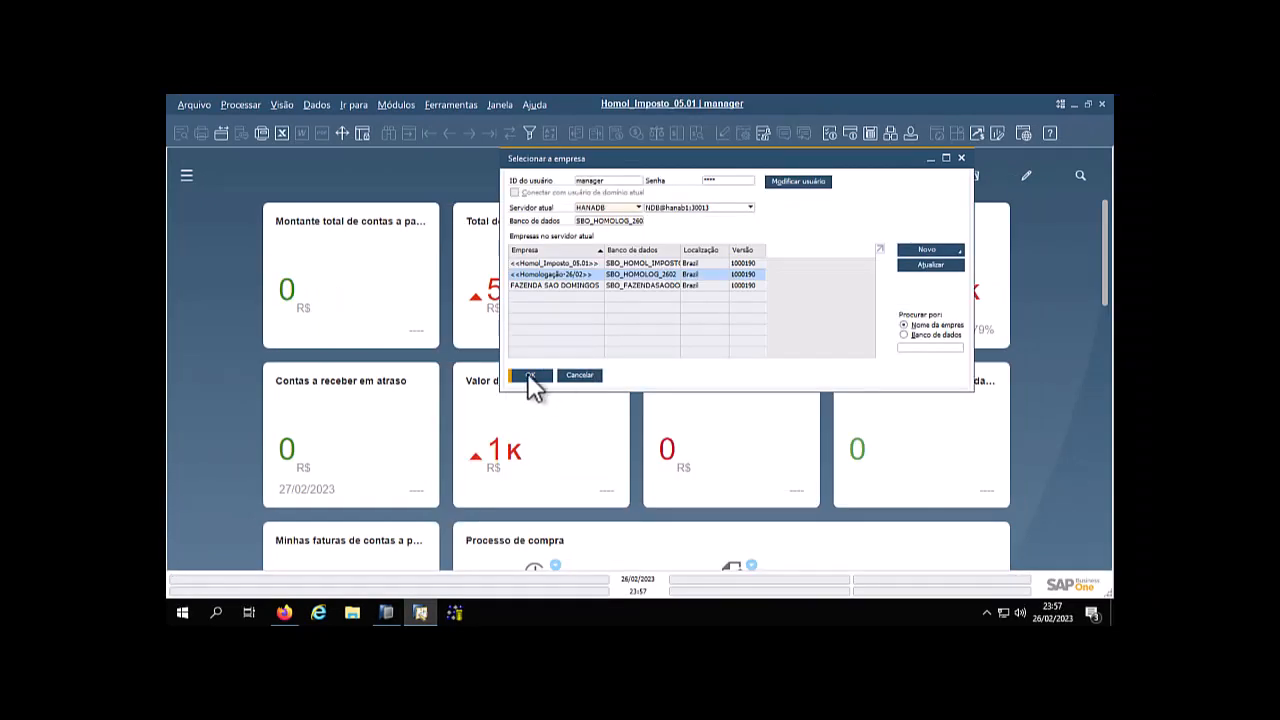
# Cancel the company selection and quit SAP Business One
pyautogui.click(580, 376)
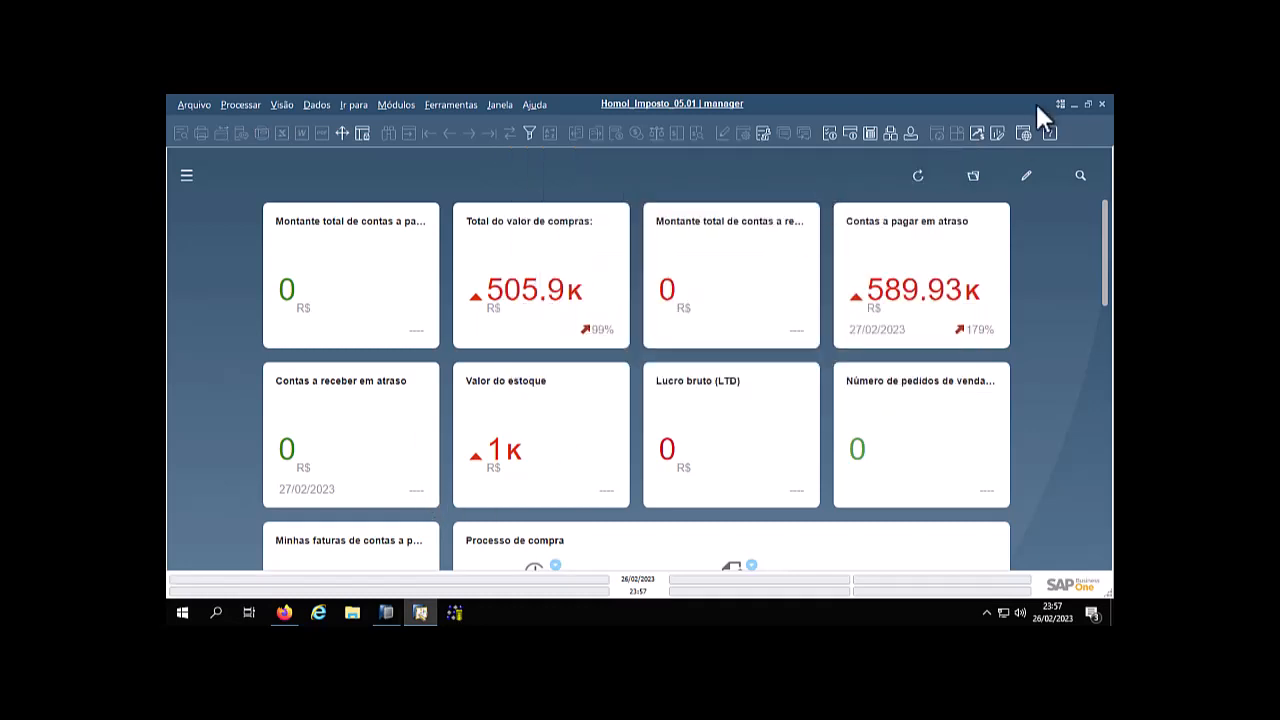
pyautogui.click(192, 108)
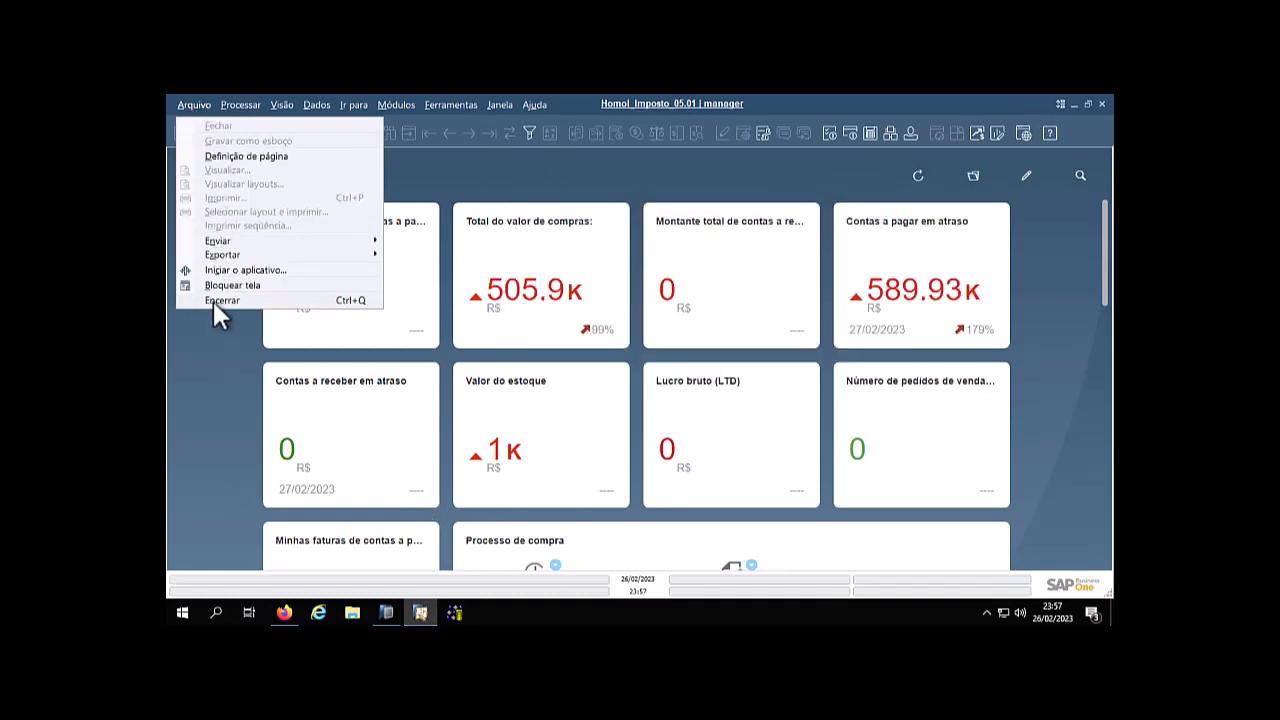
pyautogui.click(212, 299)
pyautogui.click(502, 368)
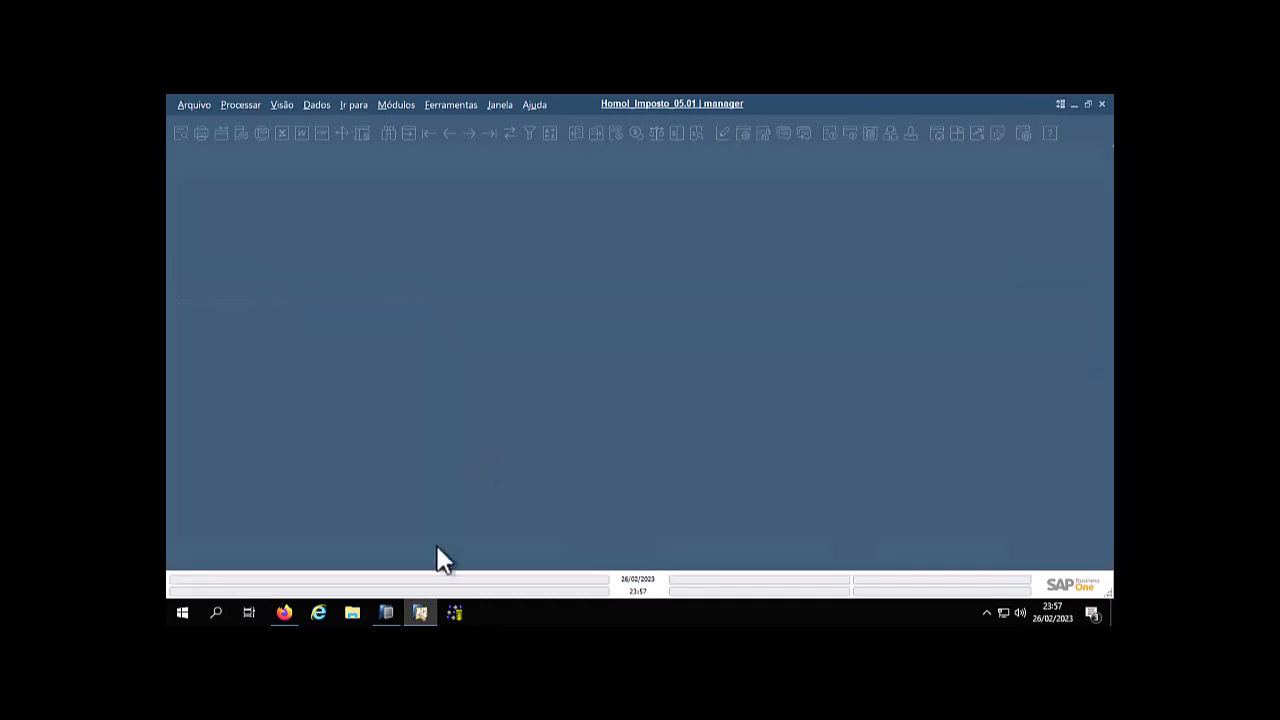
# Switch to SAP HANA Studio, log off from the NDB@NDB system and start exiting the program
pyautogui.click(387, 612)
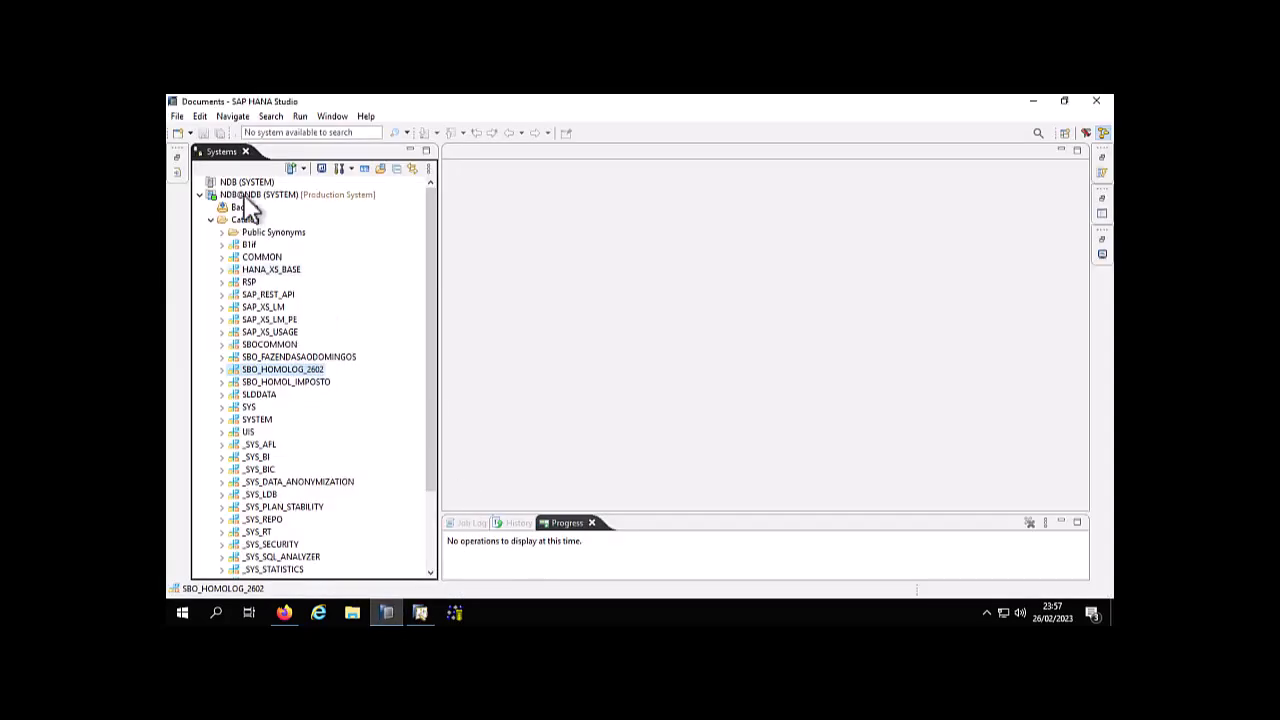
pyautogui.rightClick(249, 200)
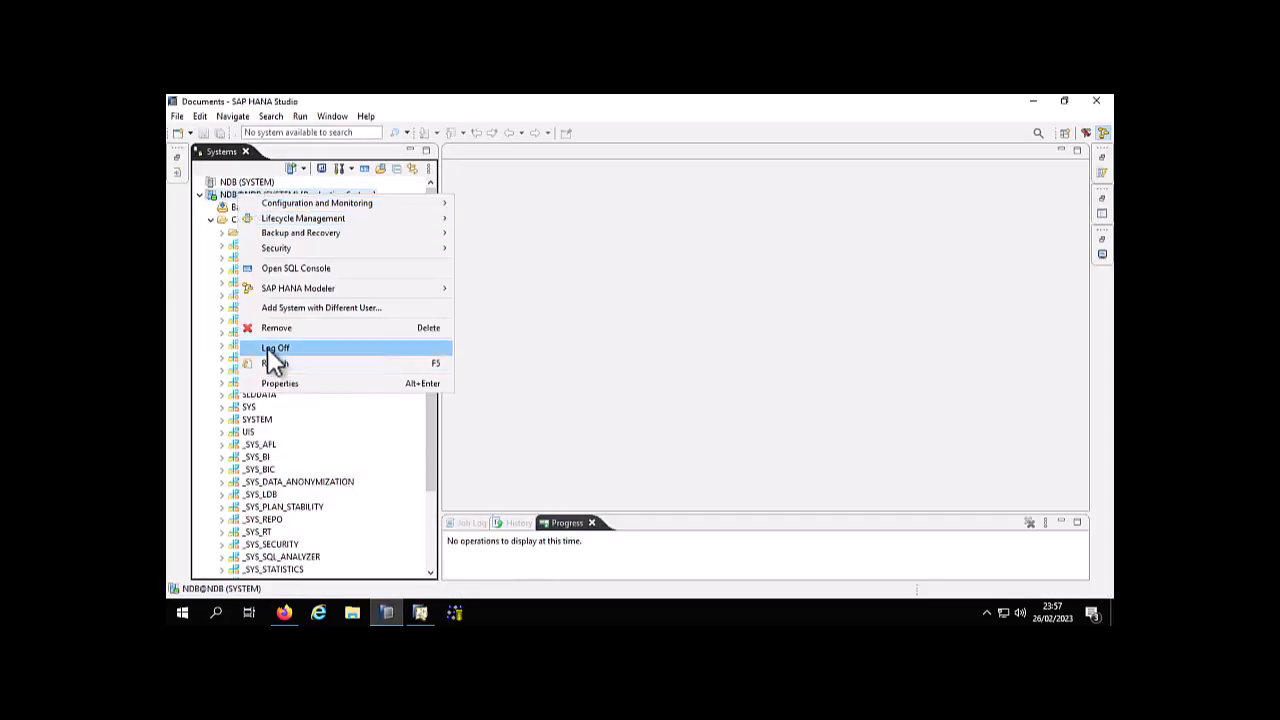
pyautogui.click(267, 347)
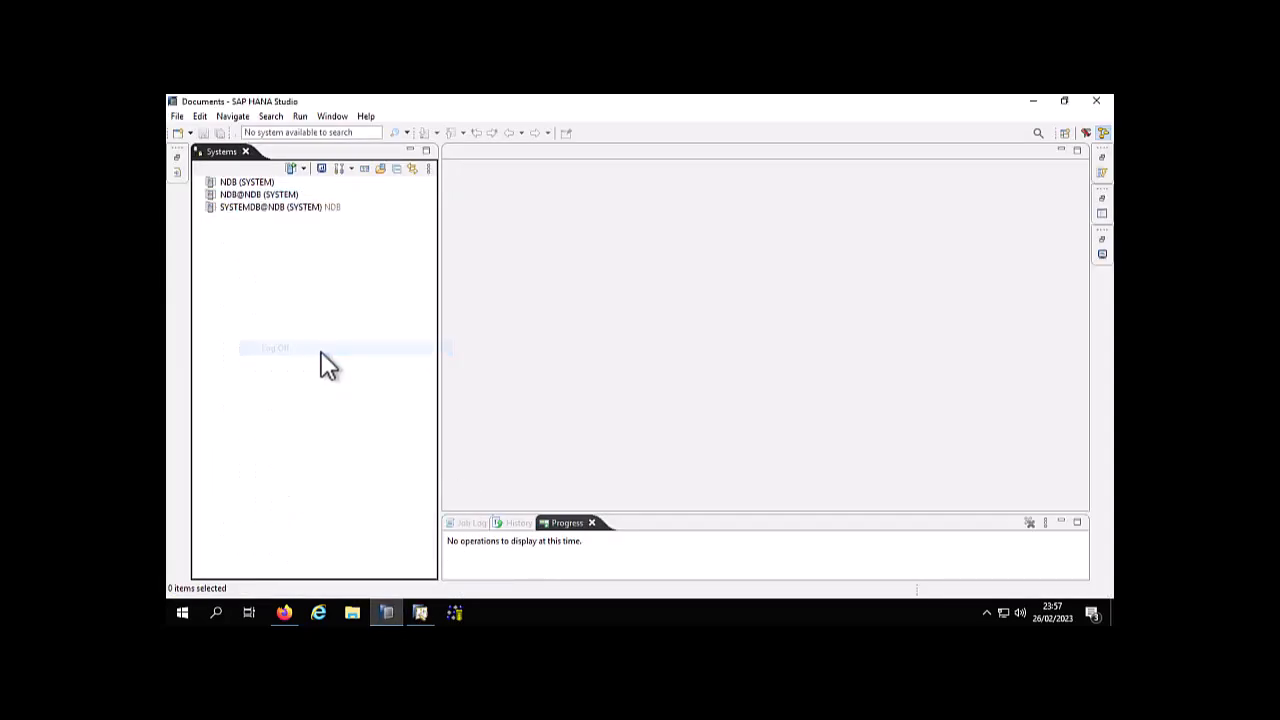
pyautogui.click(177, 118)
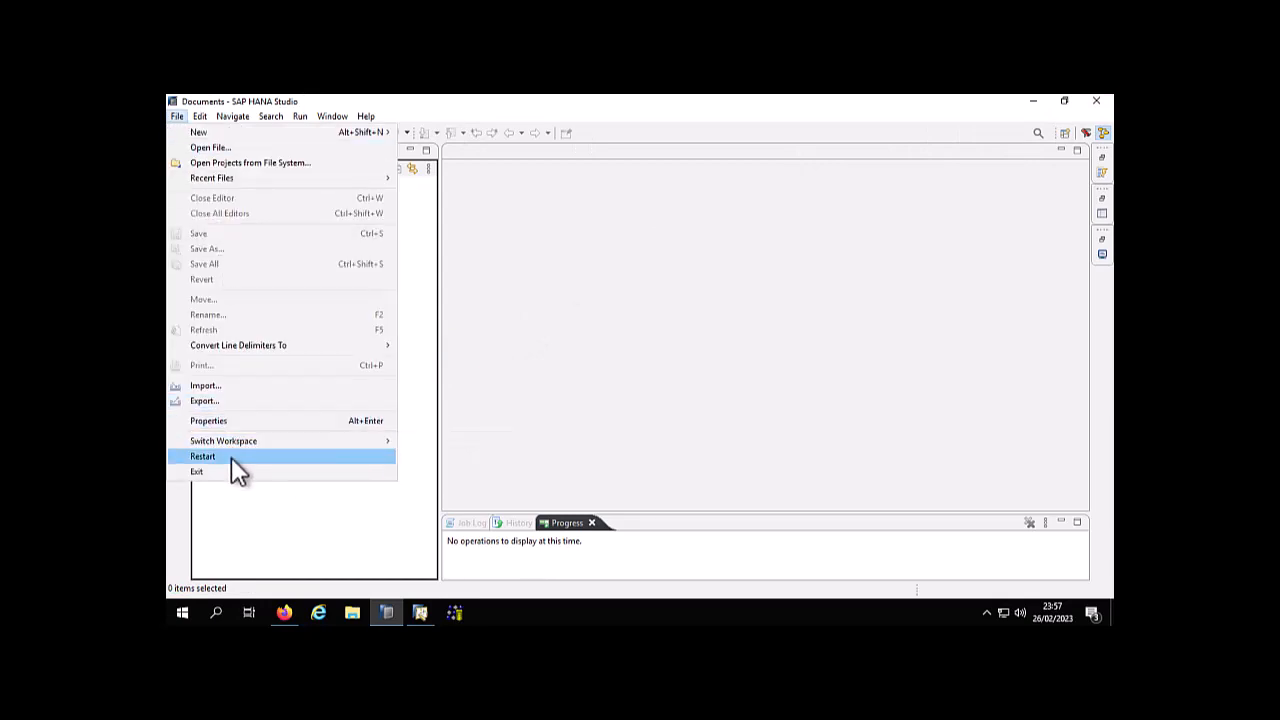